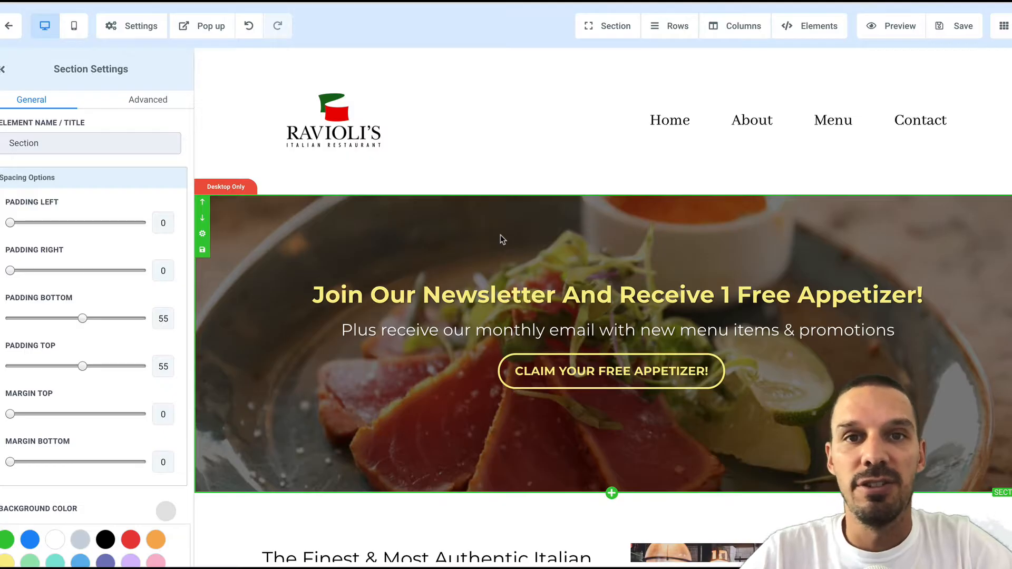
# Leave the funnel page editor and start adding a new pool under Phone Calls > Number Pool.
pyautogui.scroll(-1, 501, 239)
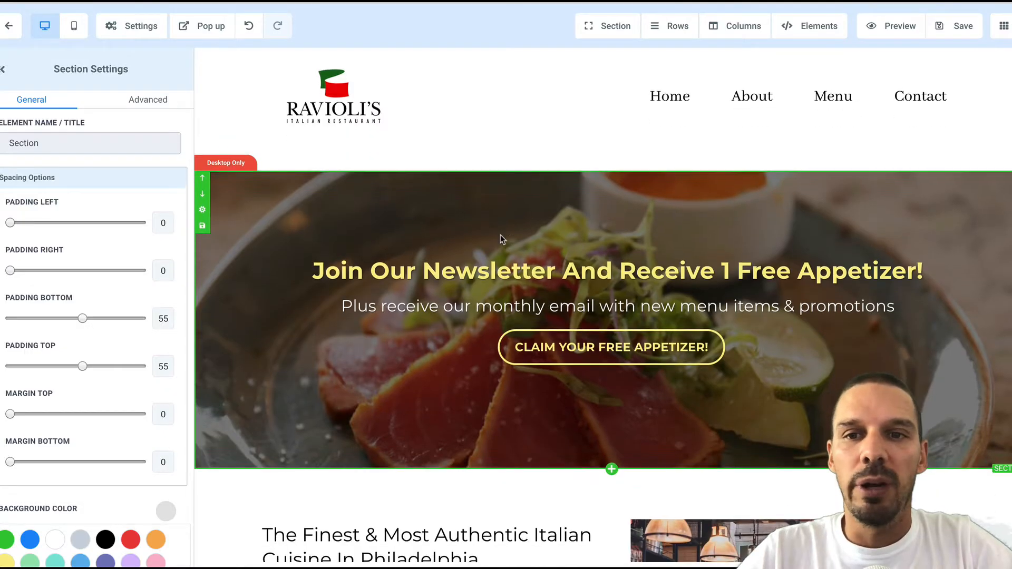
pyautogui.scroll(-10, 501, 235)
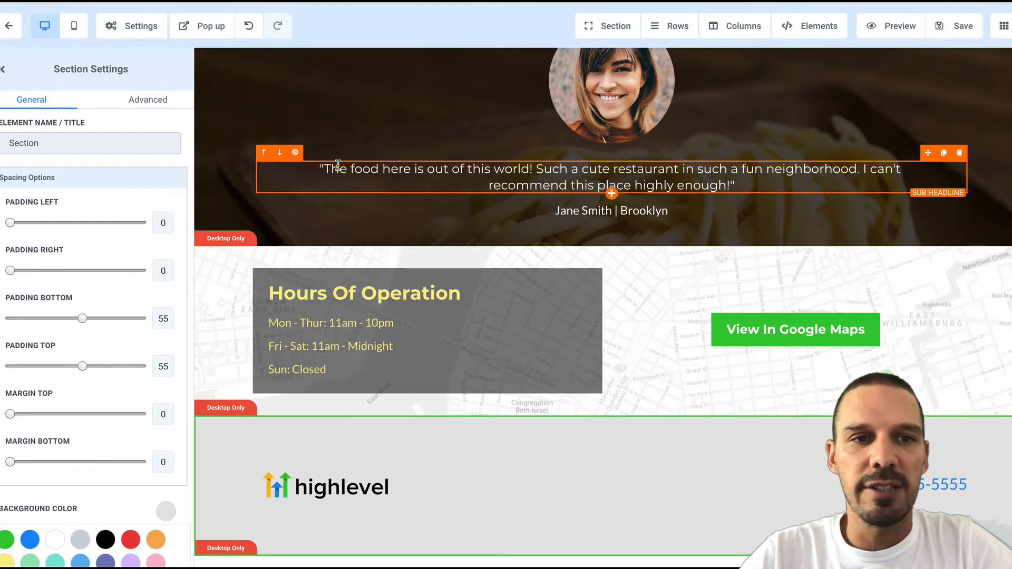
pyautogui.click(13, 33)
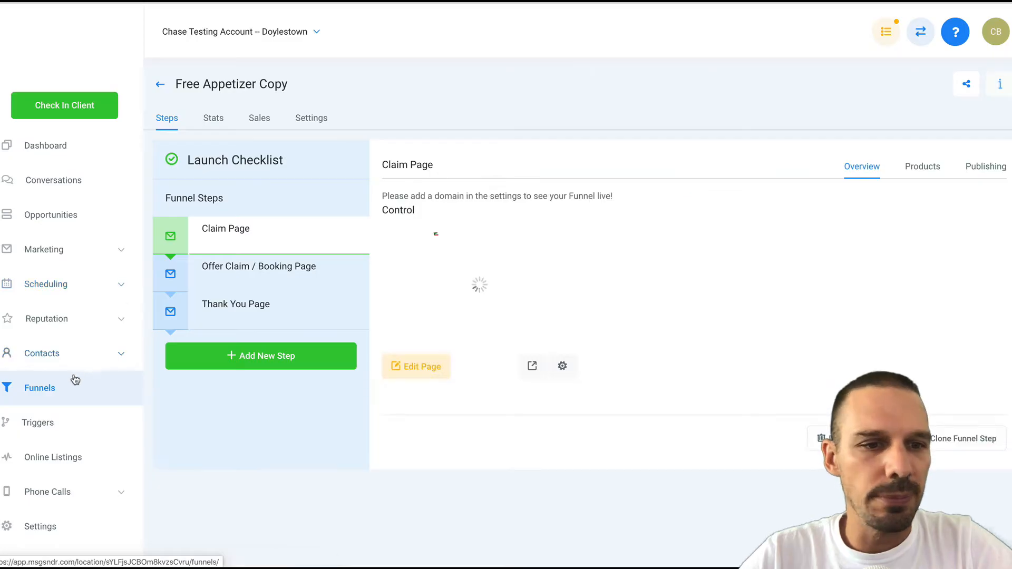
pyautogui.click(82, 492)
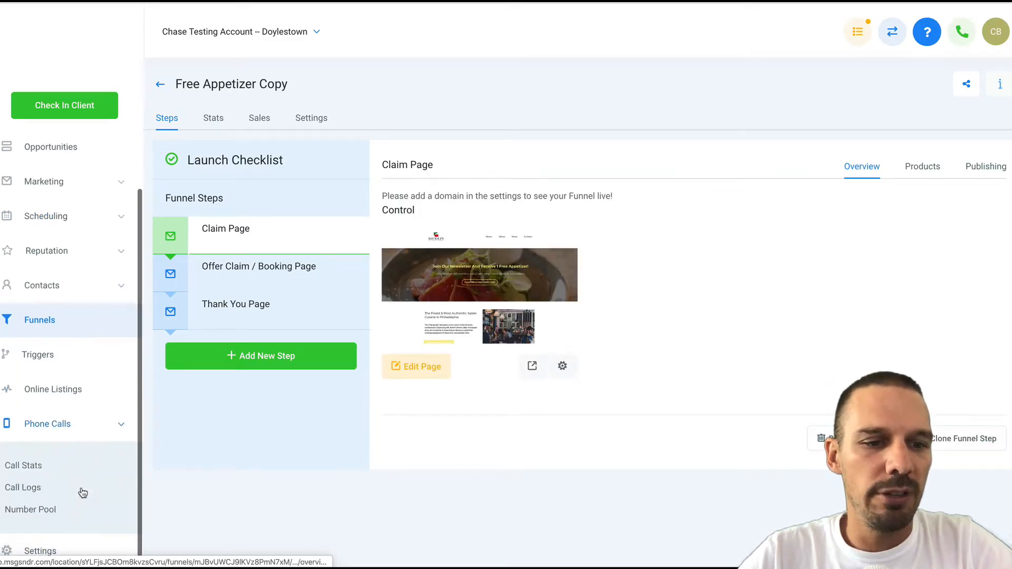
pyautogui.click(42, 509)
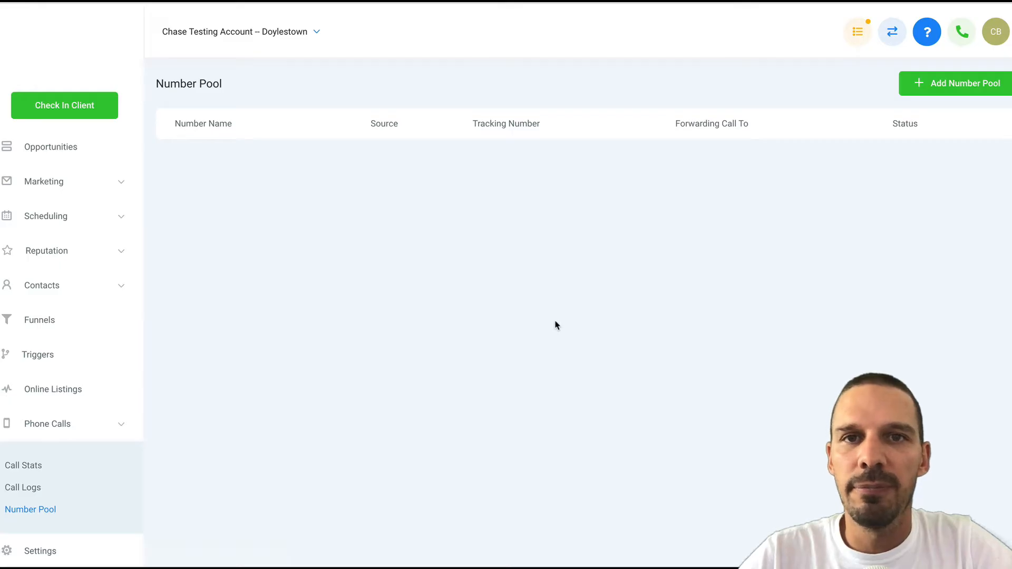
pyautogui.click(948, 87)
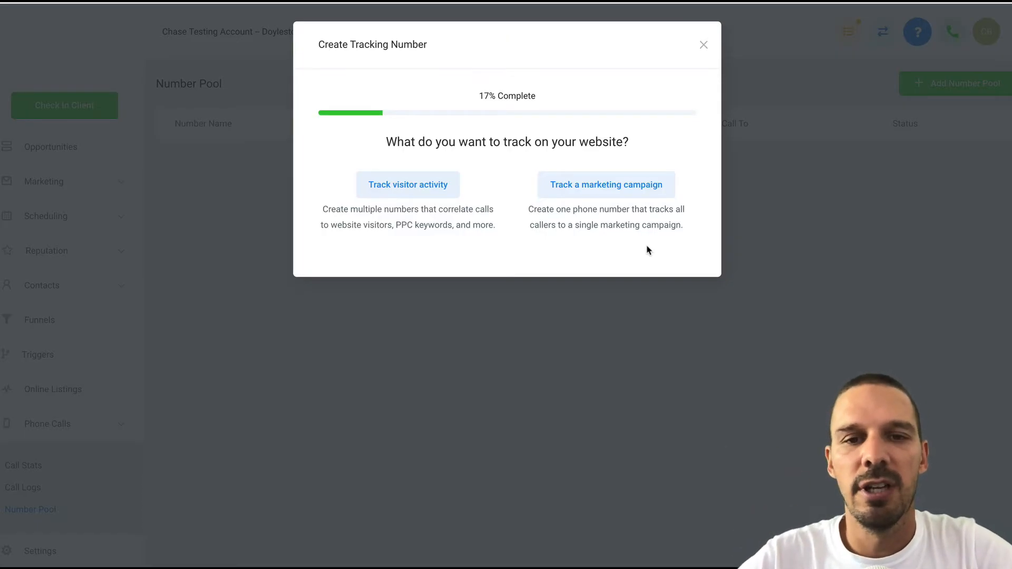
# Track visitor activity from All visitors (recommended) and continue to the pool creation step.
pyautogui.click(430, 193)
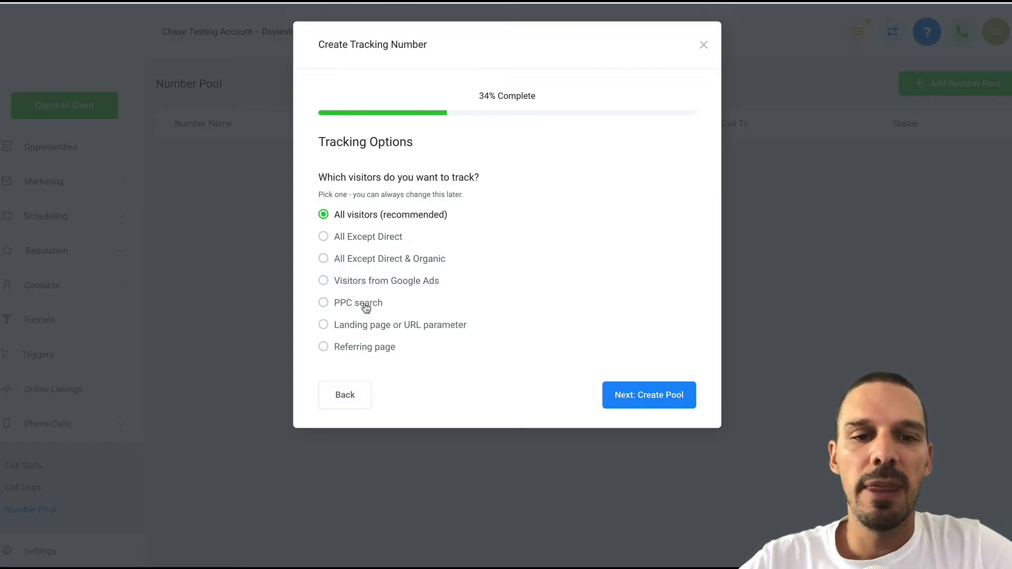
pyautogui.click(328, 308)
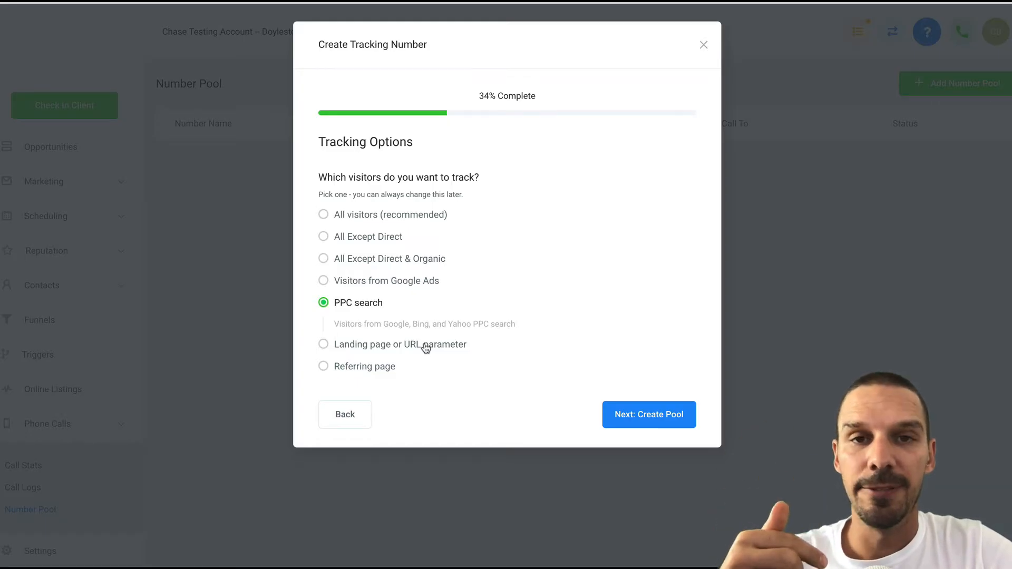
pyautogui.click(324, 215)
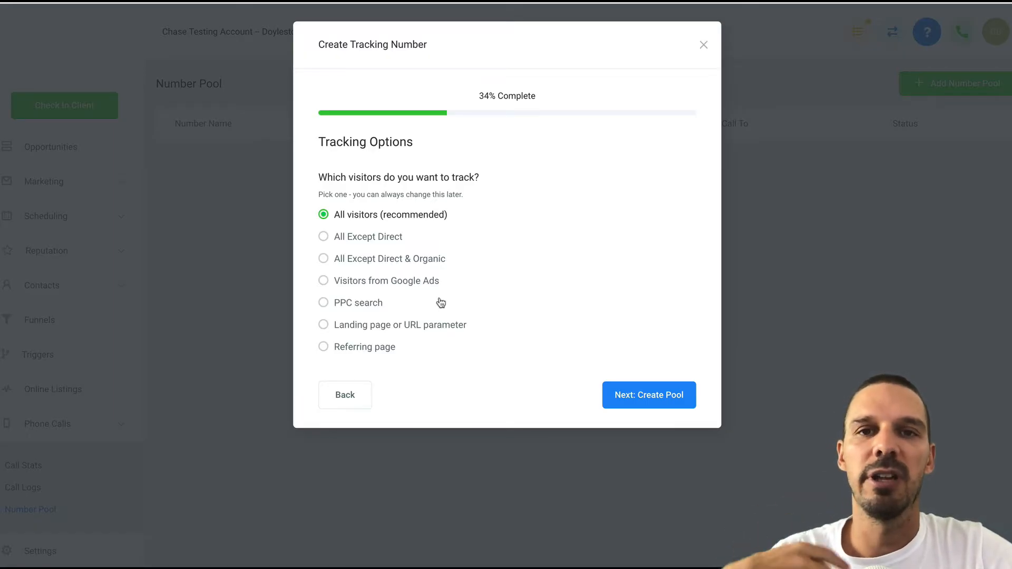
pyautogui.click(639, 404)
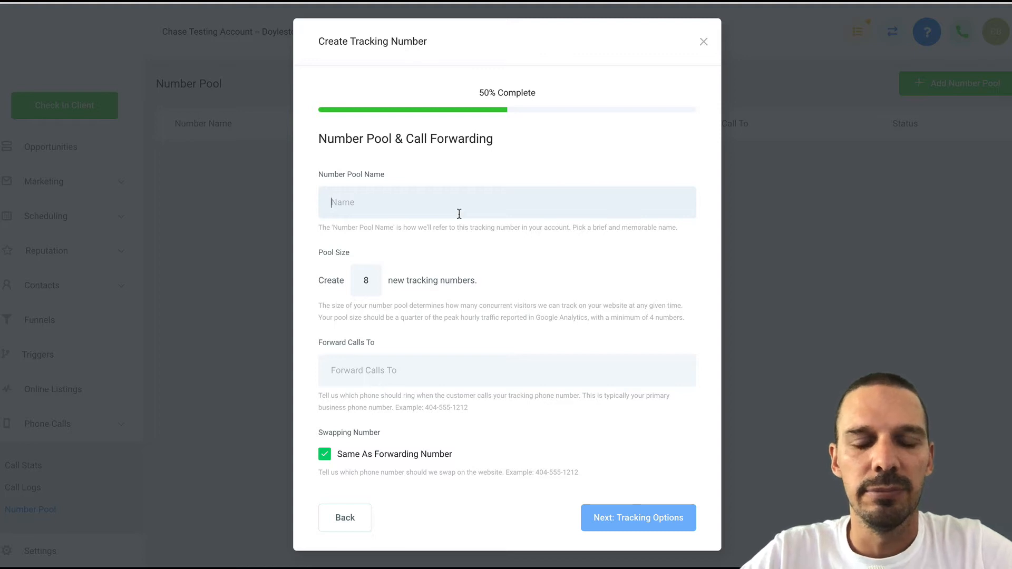
# Name the pool 'Website - Main Number', set pool size 4, and enter the business forwarding number.
pyautogui.write('Website ')
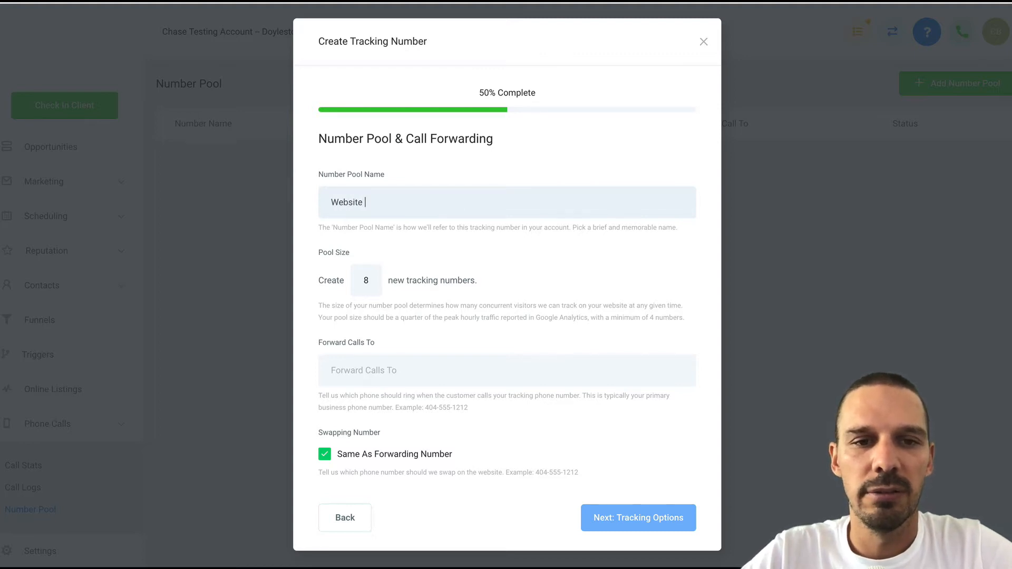
pyautogui.write('- Main Number')
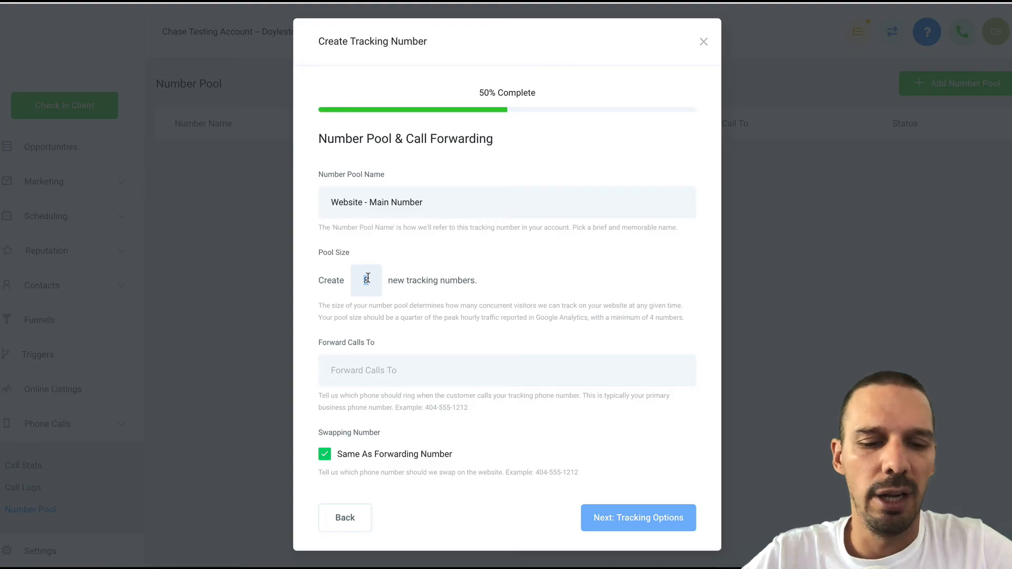
pyautogui.write('4')
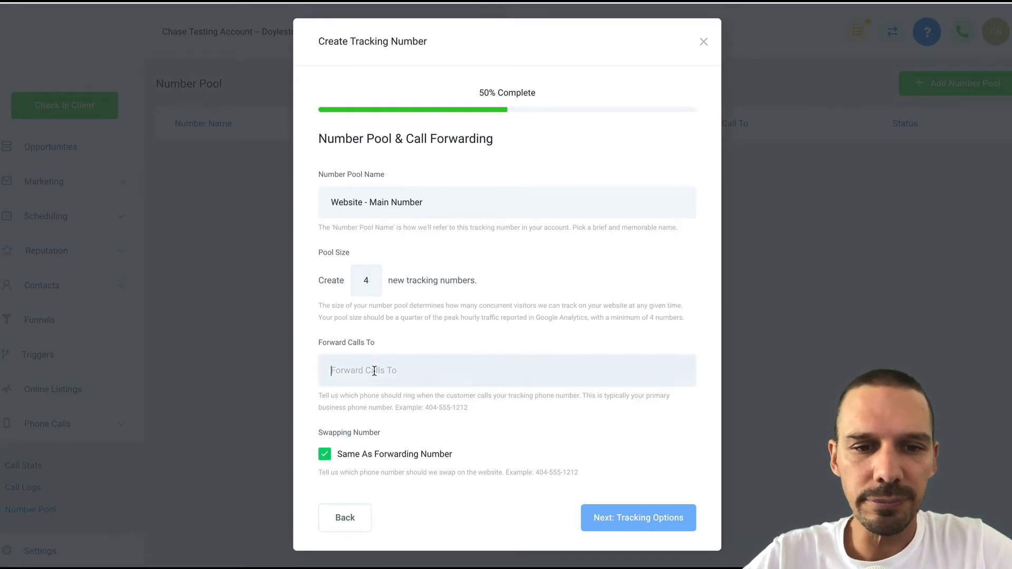
pyautogui.write('+155')
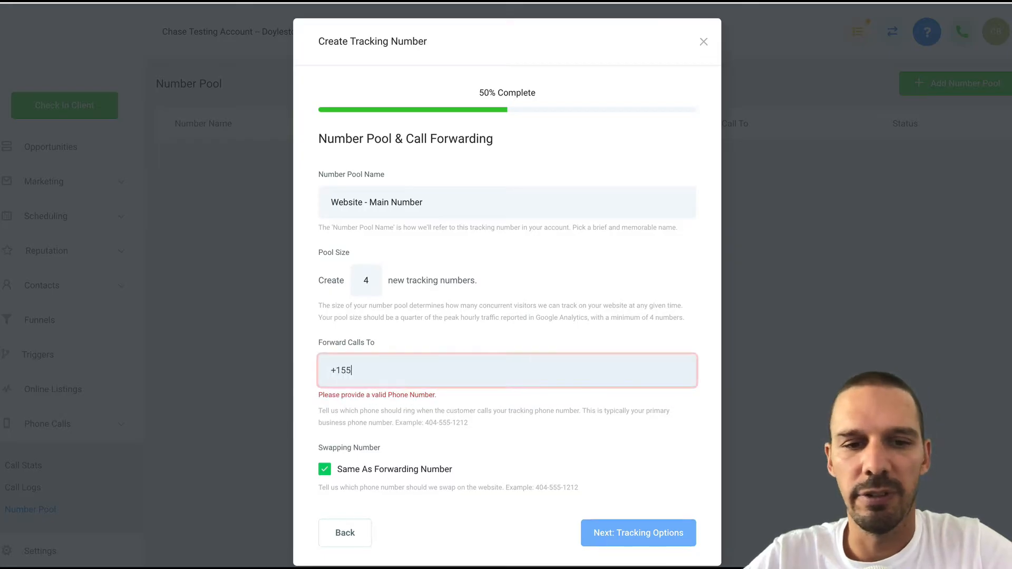
pyautogui.write('55555555')
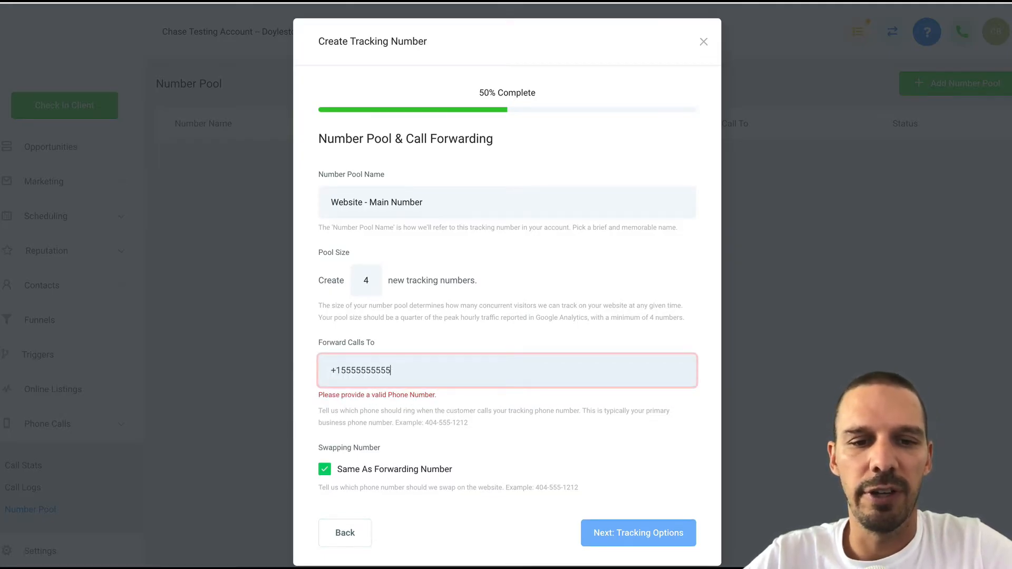
pyautogui.click(401, 438)
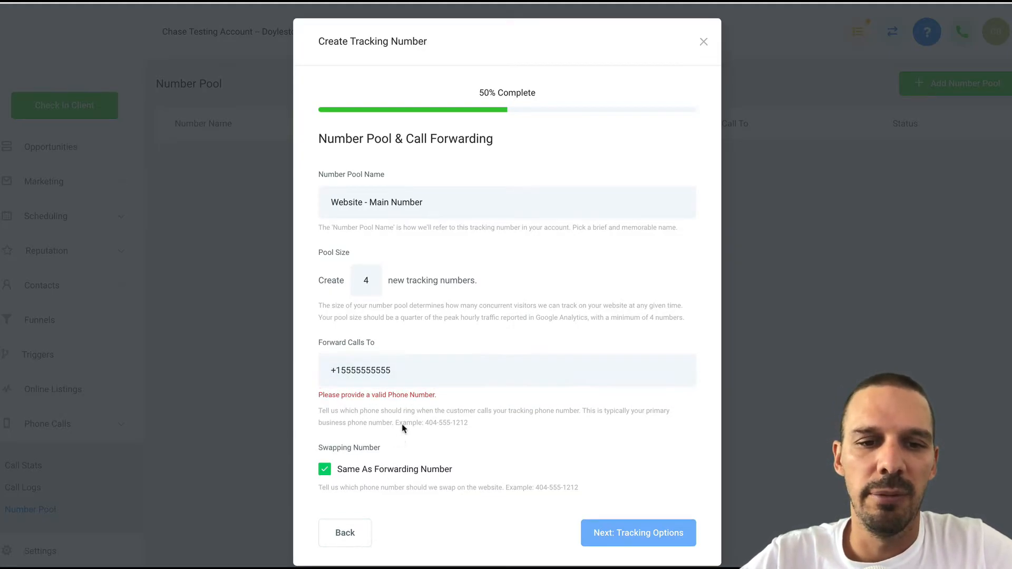
pyautogui.moveTo(392, 371); pyautogui.dragTo(341, 371)
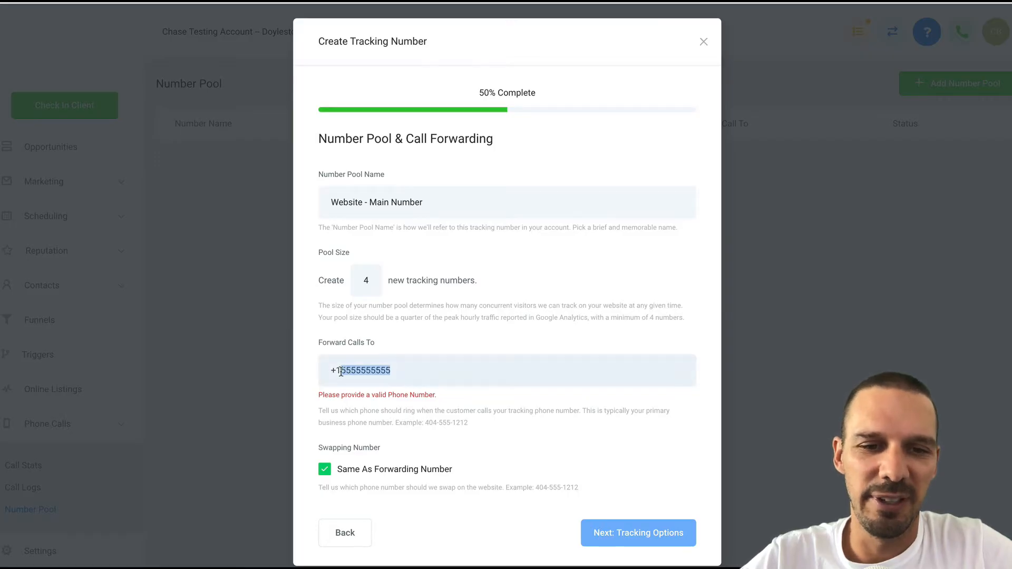
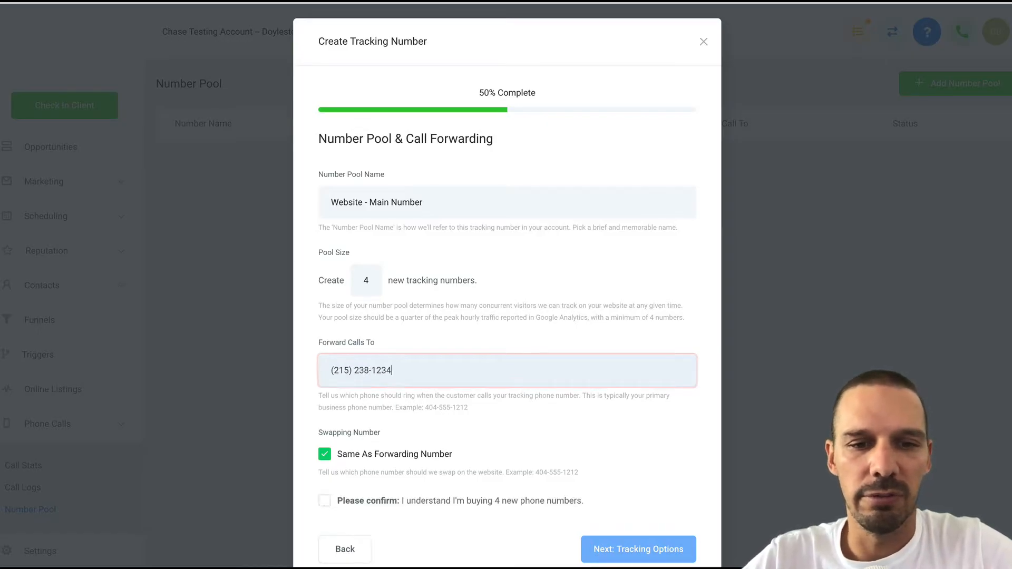
pyautogui.scroll(-1, 422, 463)
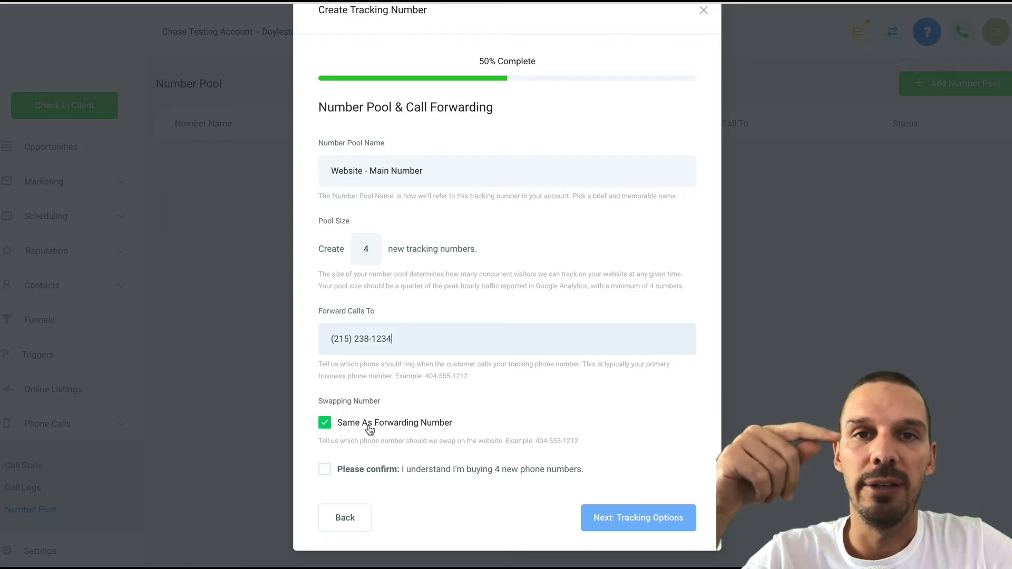
# Keep the swap number the same as the forwarding number and confirm buying 4 numbers.
pyautogui.click(328, 425)
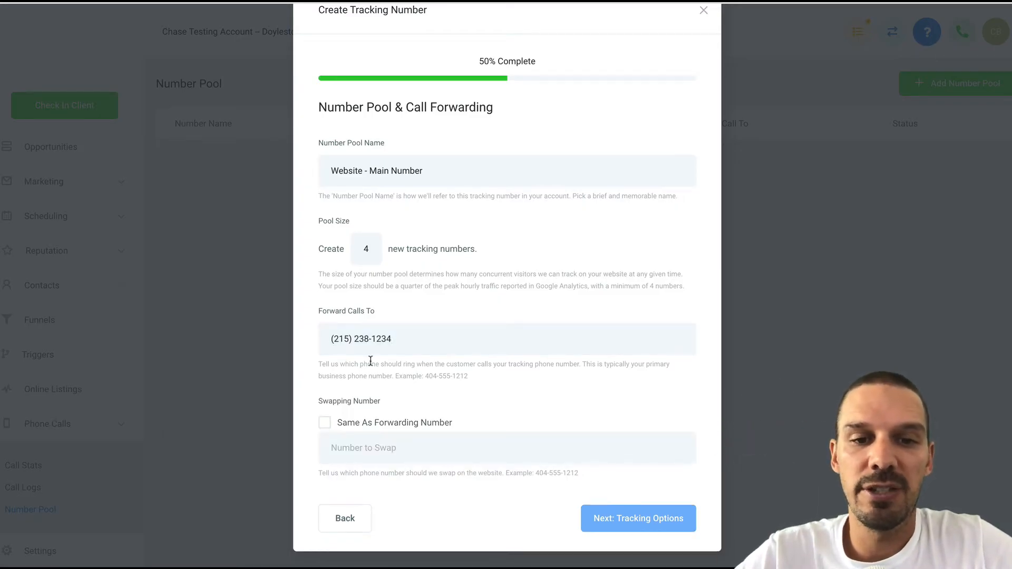
pyautogui.click(326, 423)
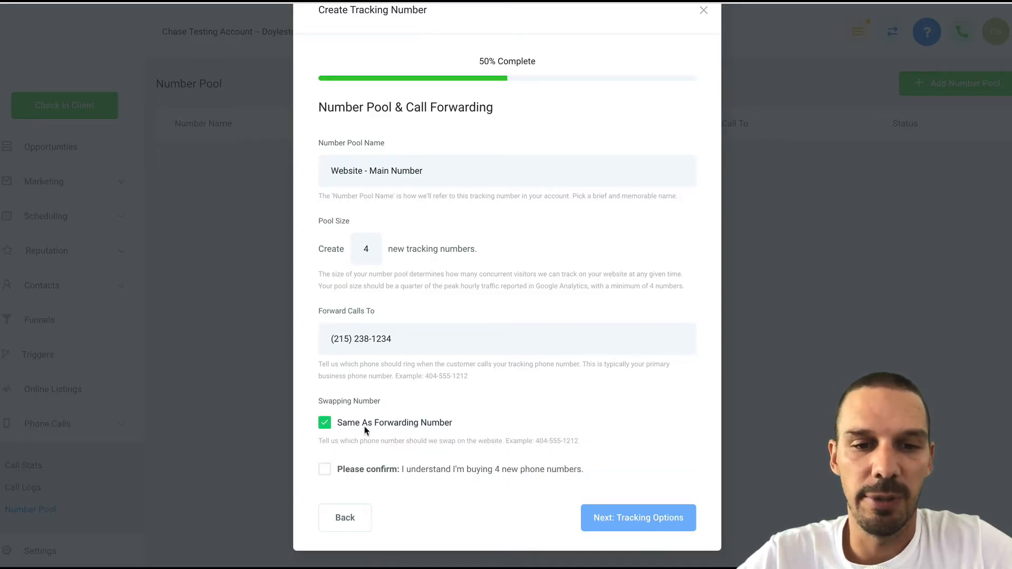
pyautogui.click(396, 344)
pyautogui.moveTo(339, 347); pyautogui.dragTo(324, 339)
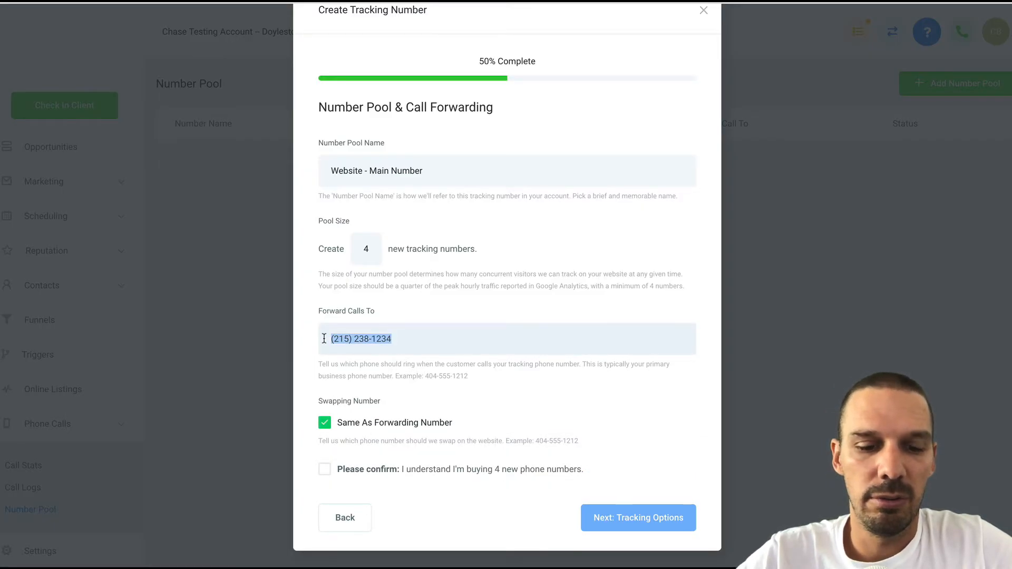
pyautogui.click(462, 375)
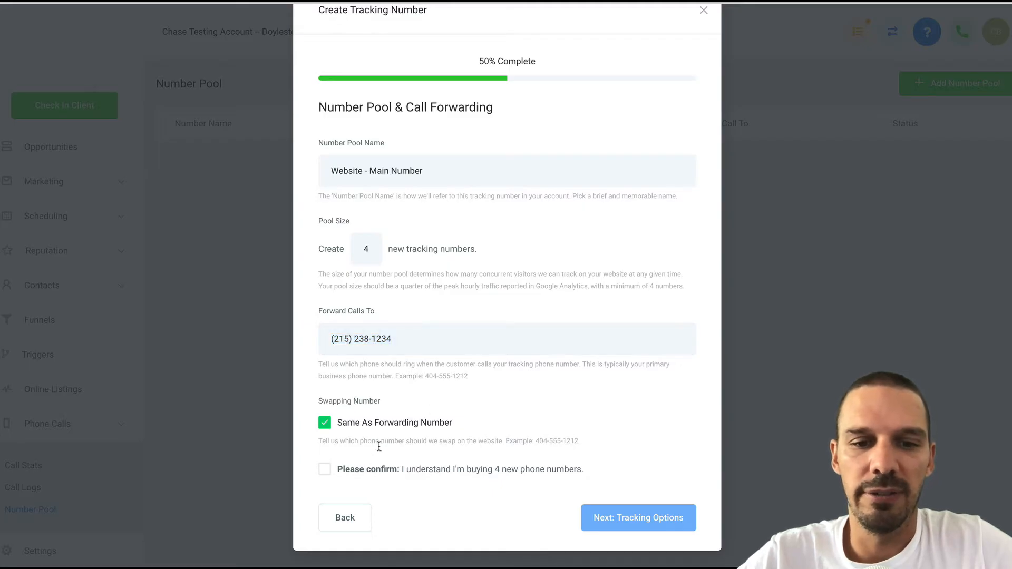
pyautogui.click(333, 474)
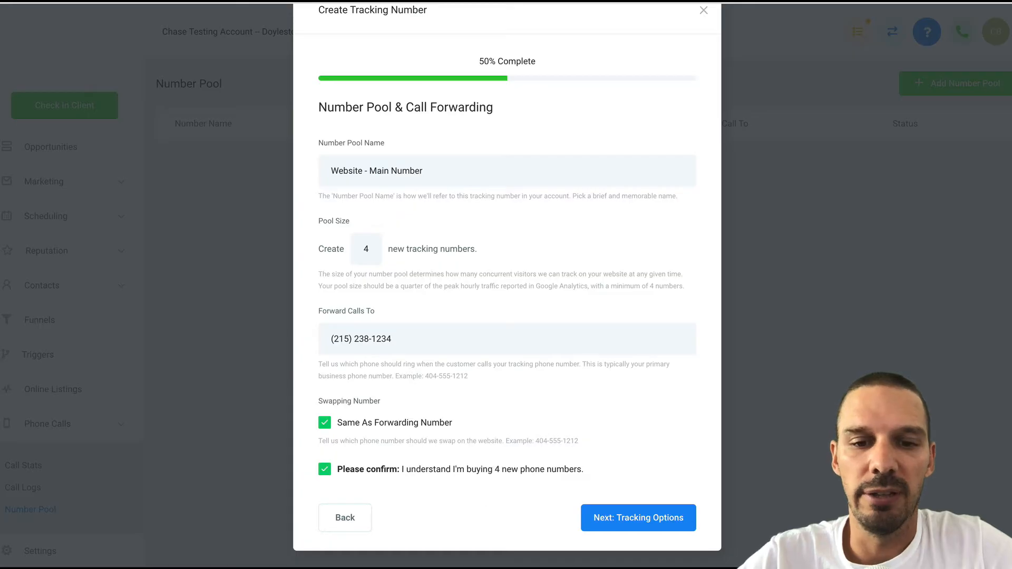
pyautogui.click(625, 521)
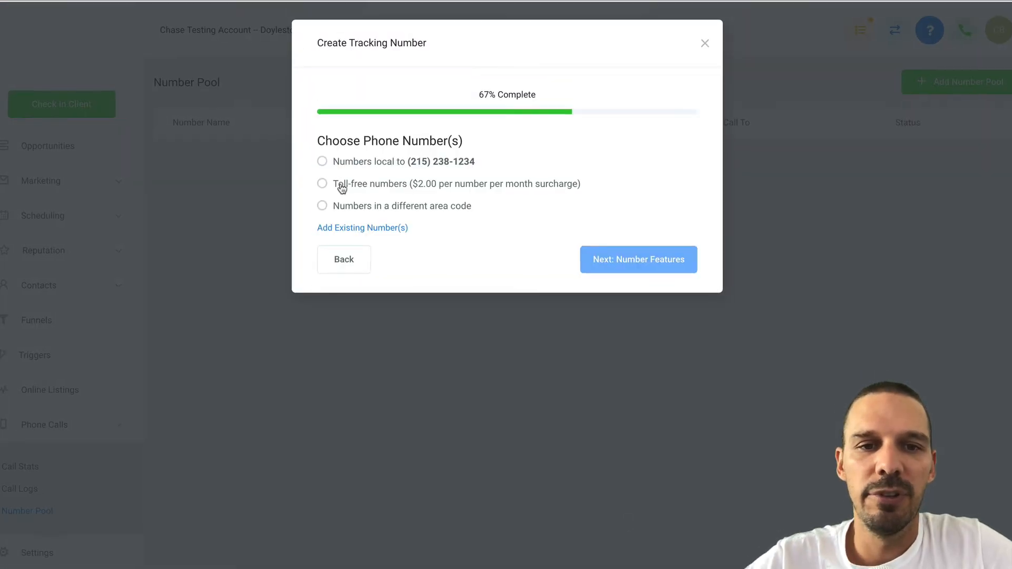
# Use numbers local to the forwarding number's area and enable the whisper message.
pyautogui.click(322, 164)
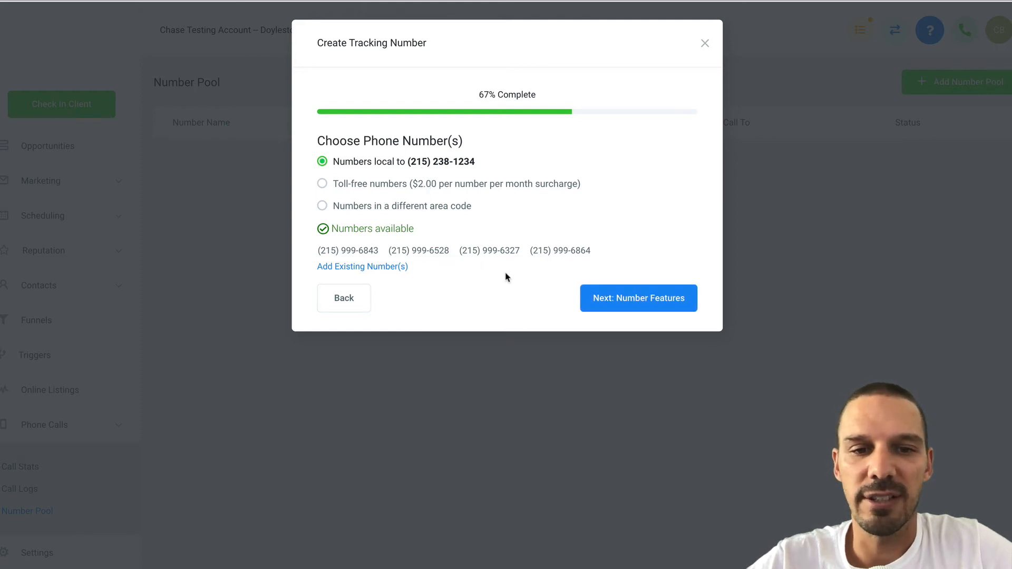
pyautogui.click(612, 299)
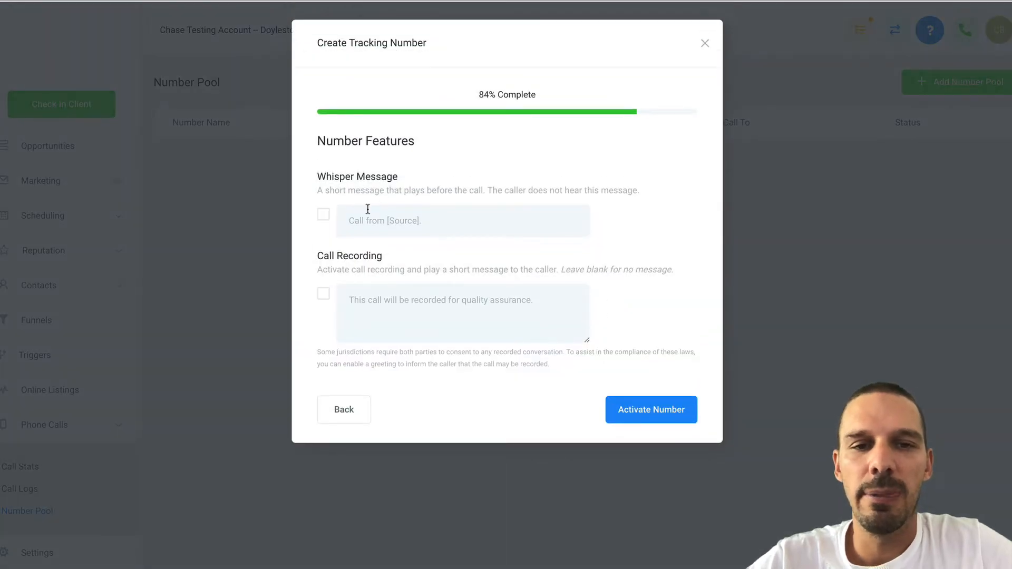
pyautogui.click(323, 217)
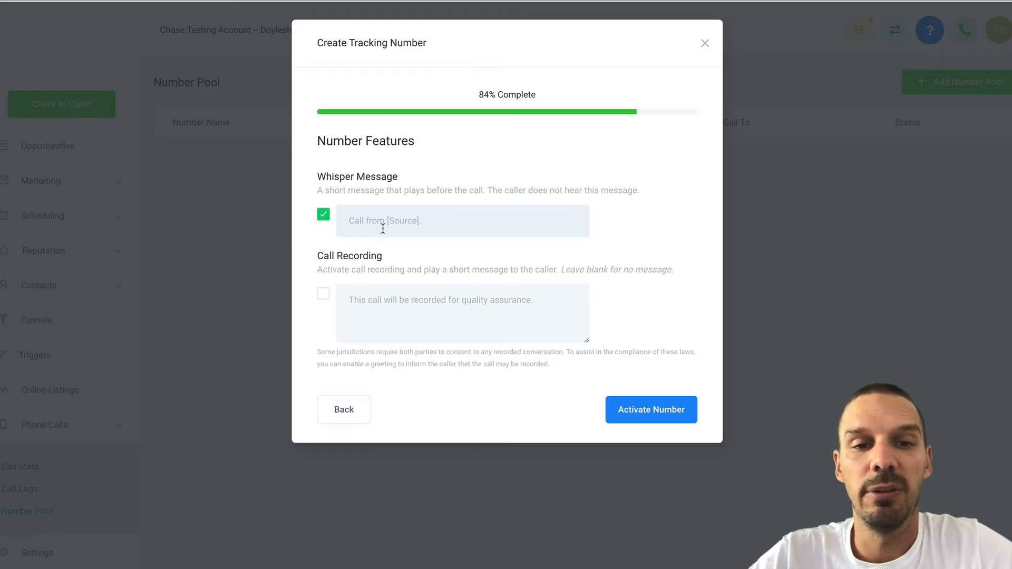
# Write the whisper message 'New call ad campaigns', replacing the earlier 'from Facebook Ad' wording.
pyautogui.write('C')
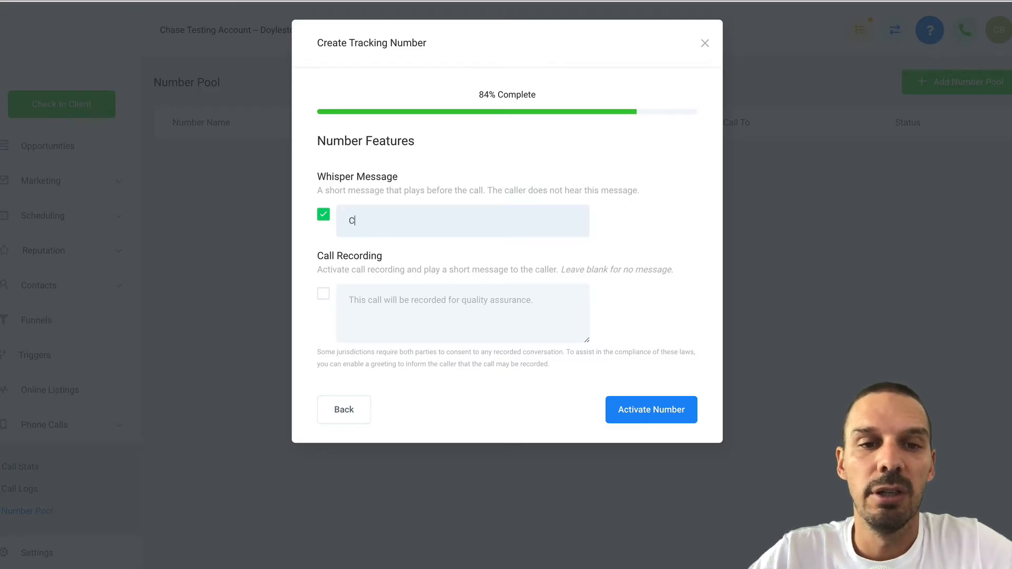
pyautogui.press('BackSpace')
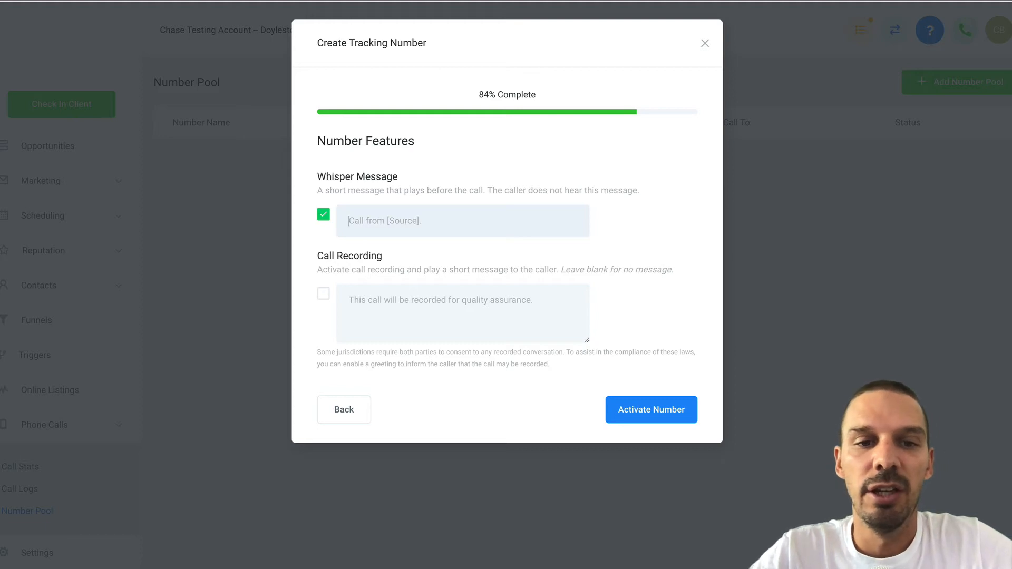
pyautogui.write('New call from FA')
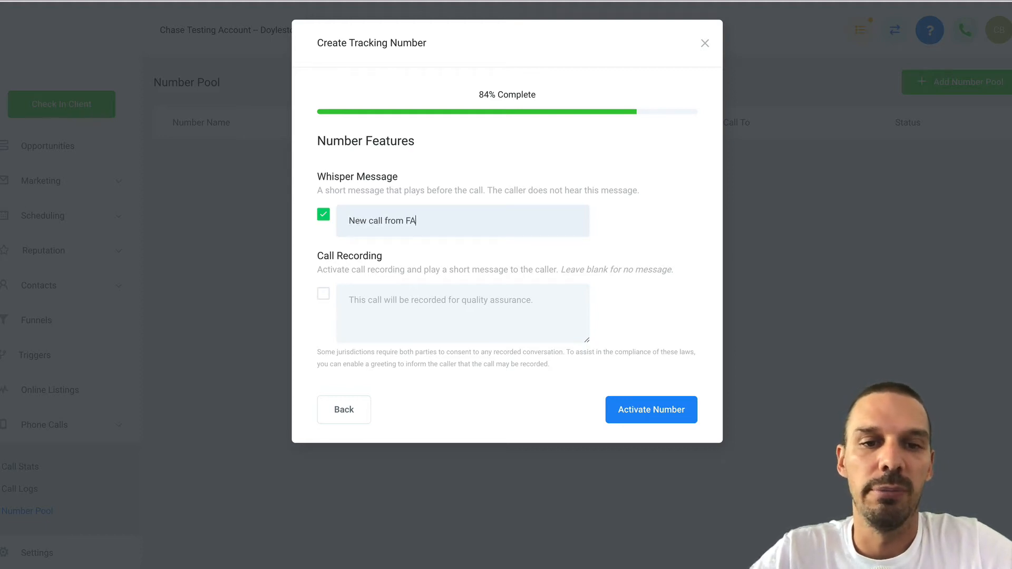
pyautogui.write('ce')
pyautogui.write('acebook Ad')
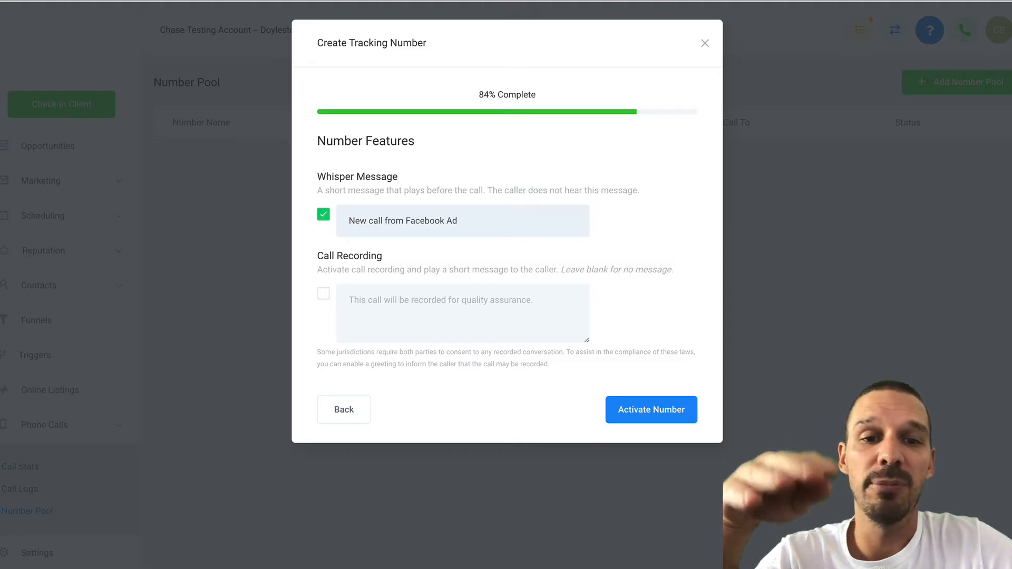
pyautogui.moveTo(459, 221); pyautogui.dragTo(387, 233)
pyautogui.write('ad')
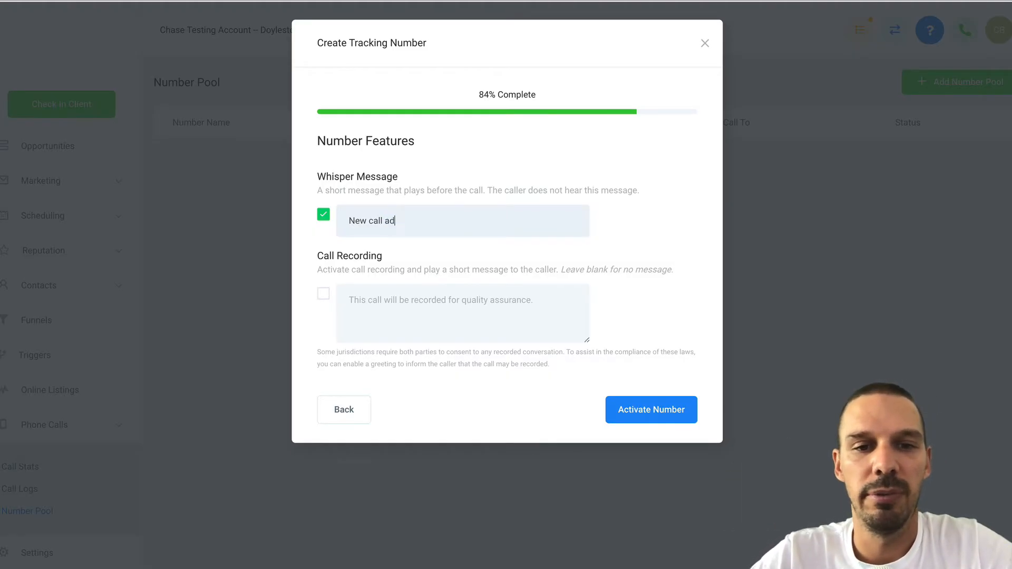
pyautogui.write(' campaigns')
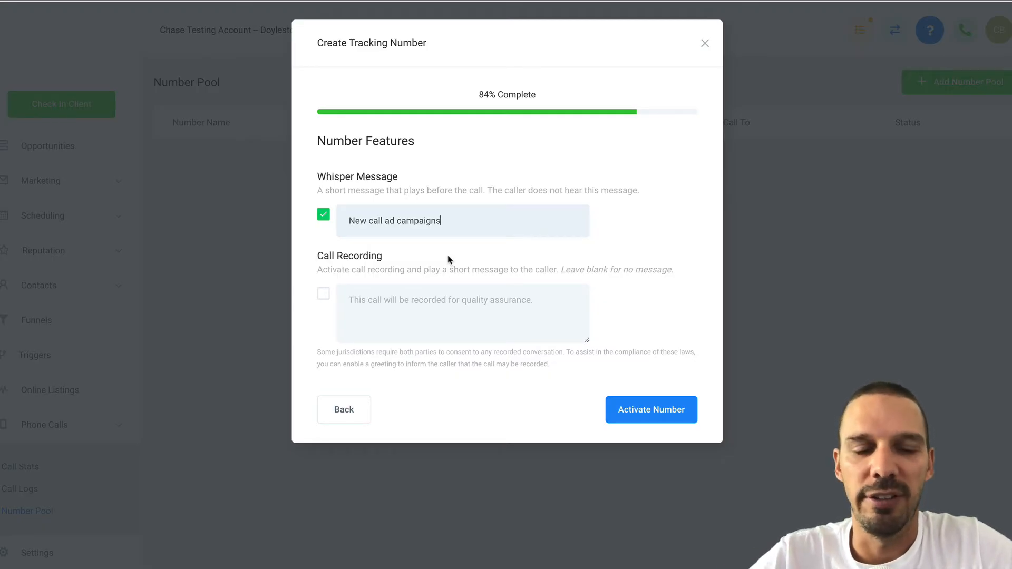
# Turn on call recording with a blank message and activate the 4-number pool.
pyautogui.click(323, 294)
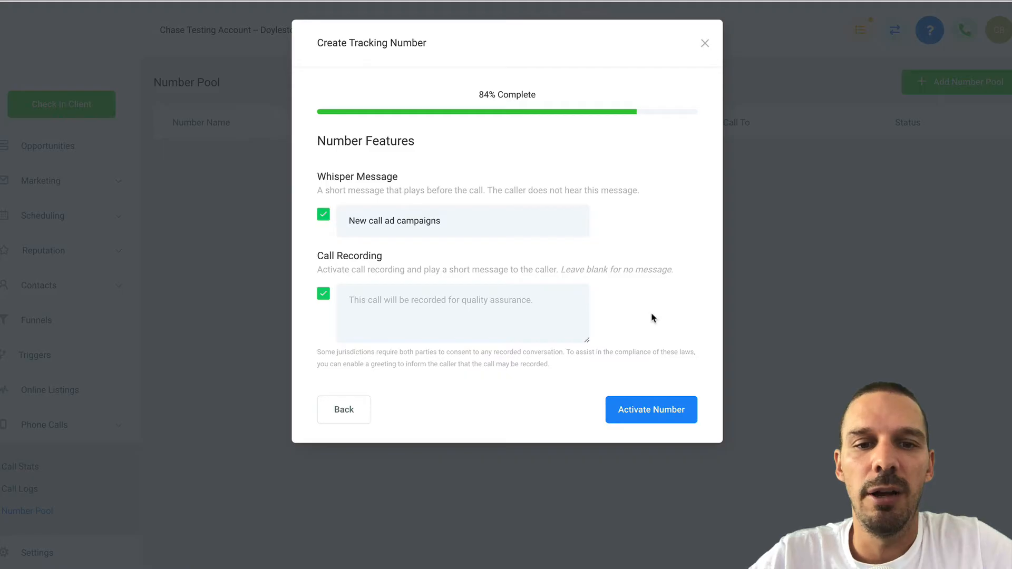
pyautogui.click(538, 310)
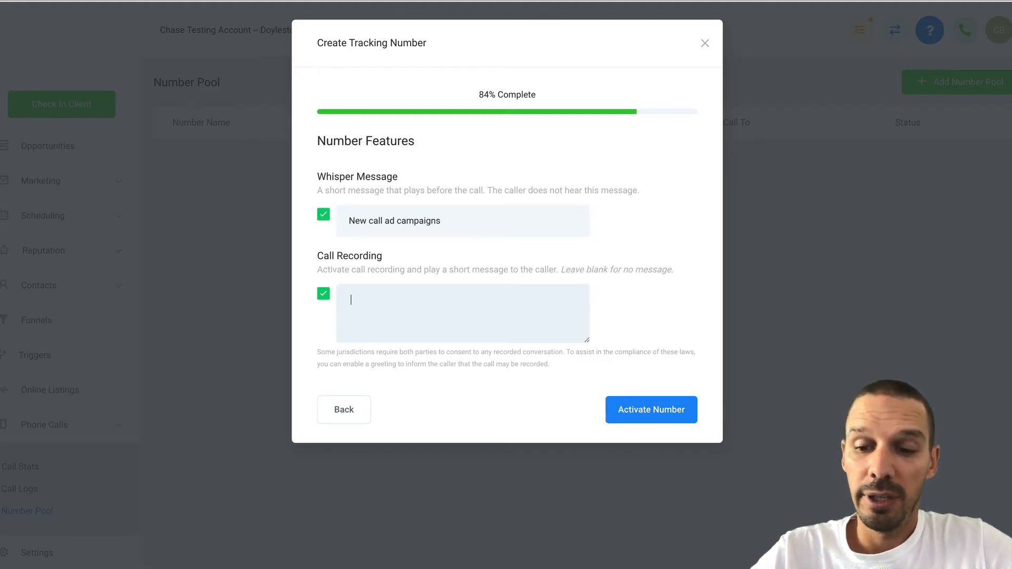
pyautogui.press('BackSpace')
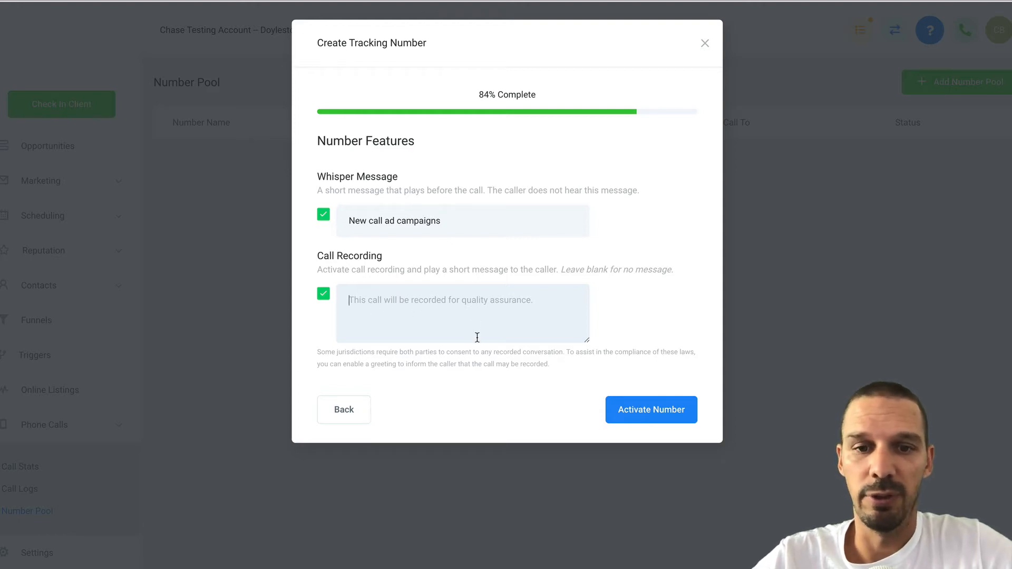
pyautogui.click(630, 410)
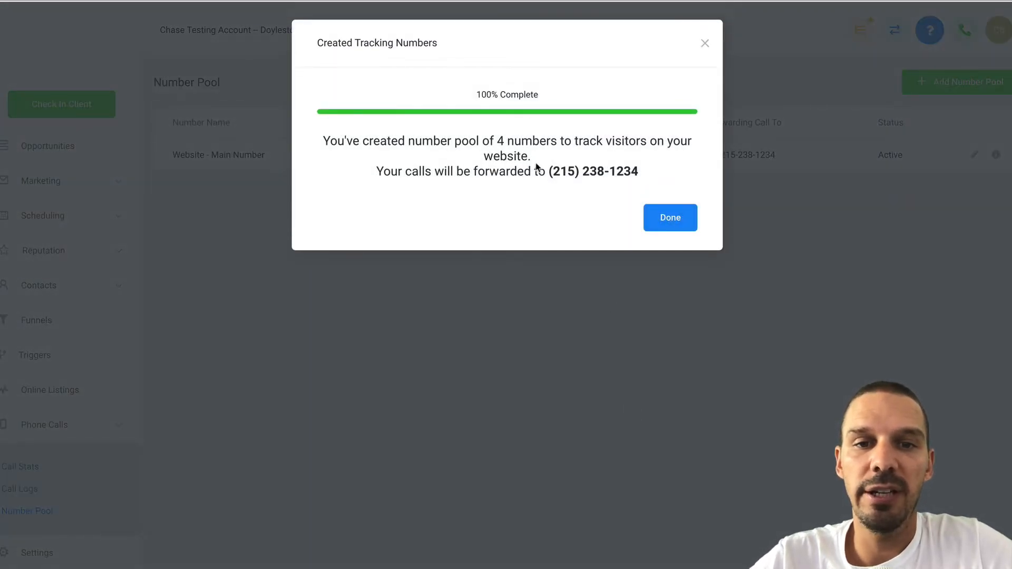
# Dismiss the creation confirmation and open number formatting for the Website - Main Number pool's 4 numbers.
pyautogui.moveTo(549, 172); pyautogui.dragTo(641, 180)
pyautogui.click(659, 218)
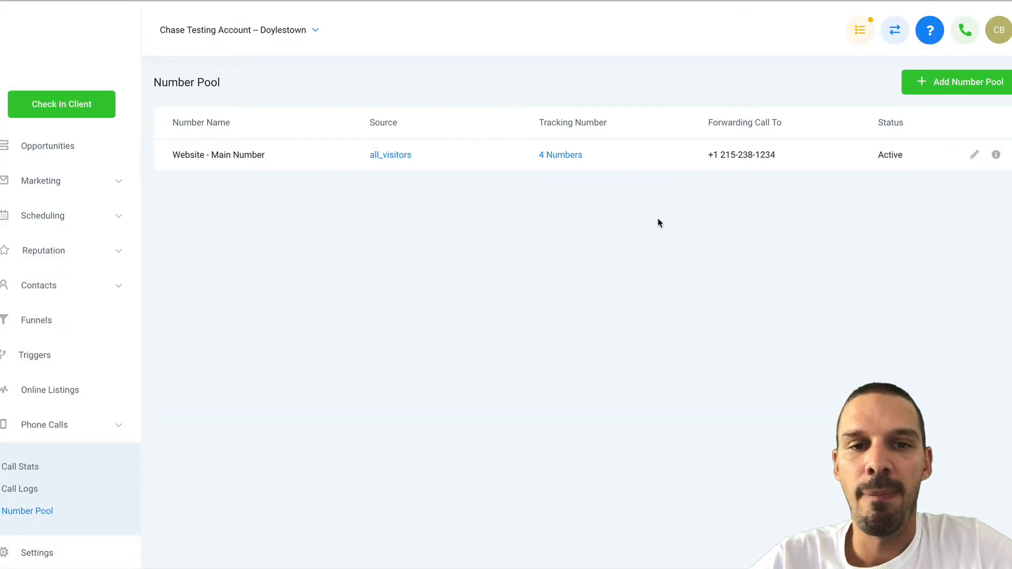
pyautogui.click(406, 158)
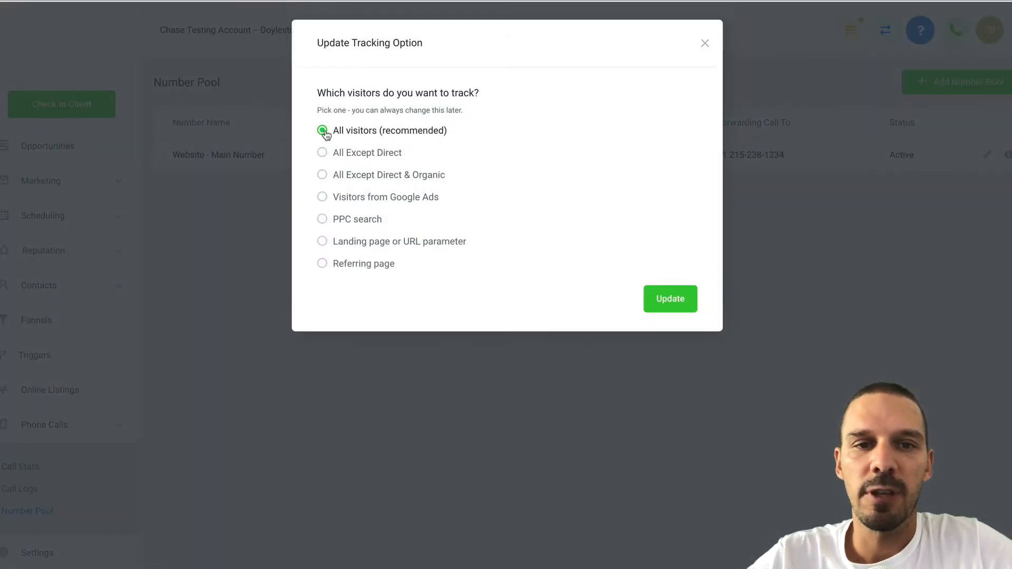
pyautogui.click(710, 44)
pyautogui.click(571, 161)
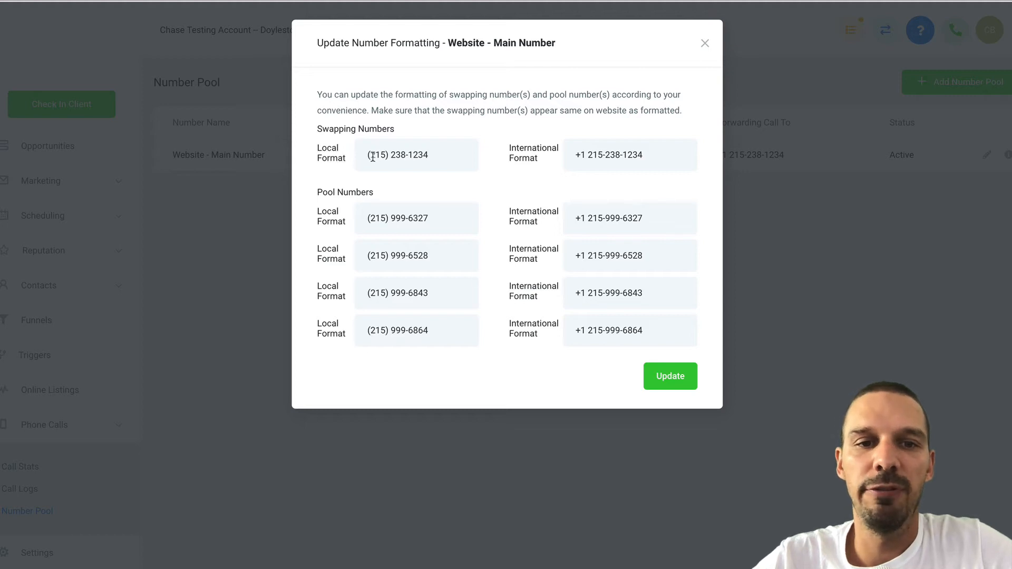
# Restore the swapping number's local format with the area code in parentheses and save the formatting.
pyautogui.moveTo(370, 156); pyautogui.dragTo(447, 161)
pyautogui.click(448, 161)
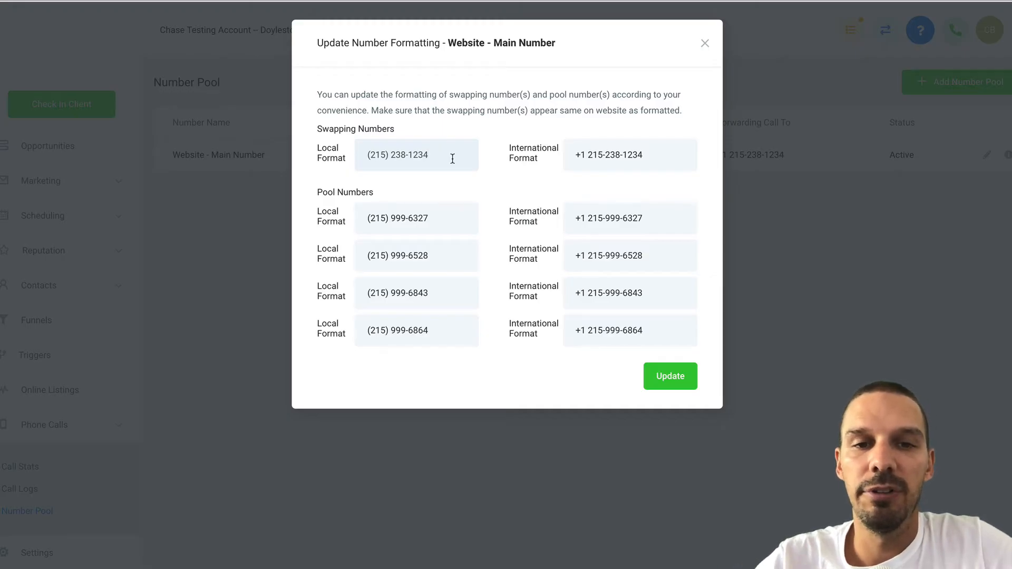
pyautogui.moveTo(440, 154); pyautogui.dragTo(359, 153)
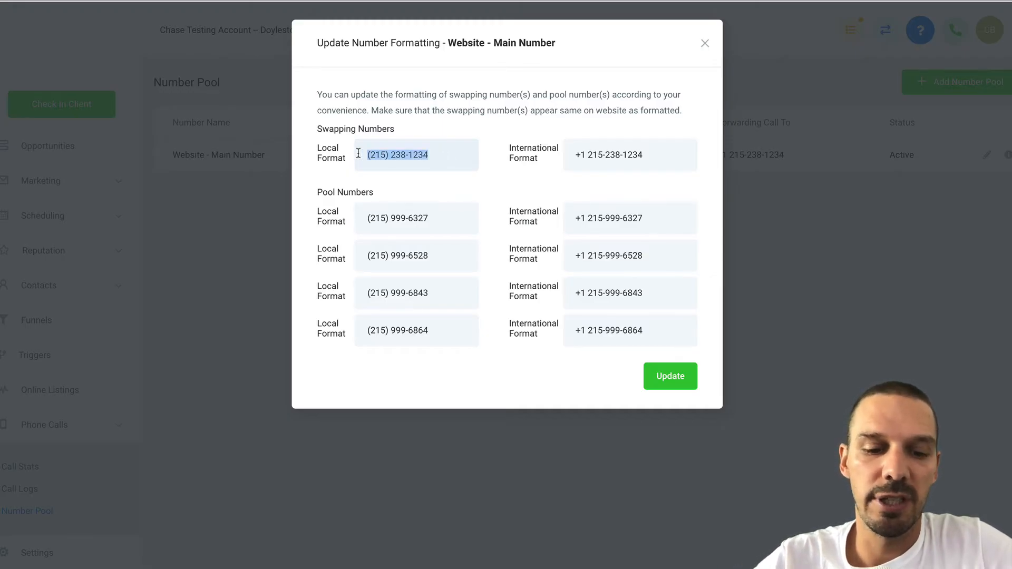
pyautogui.click(406, 155)
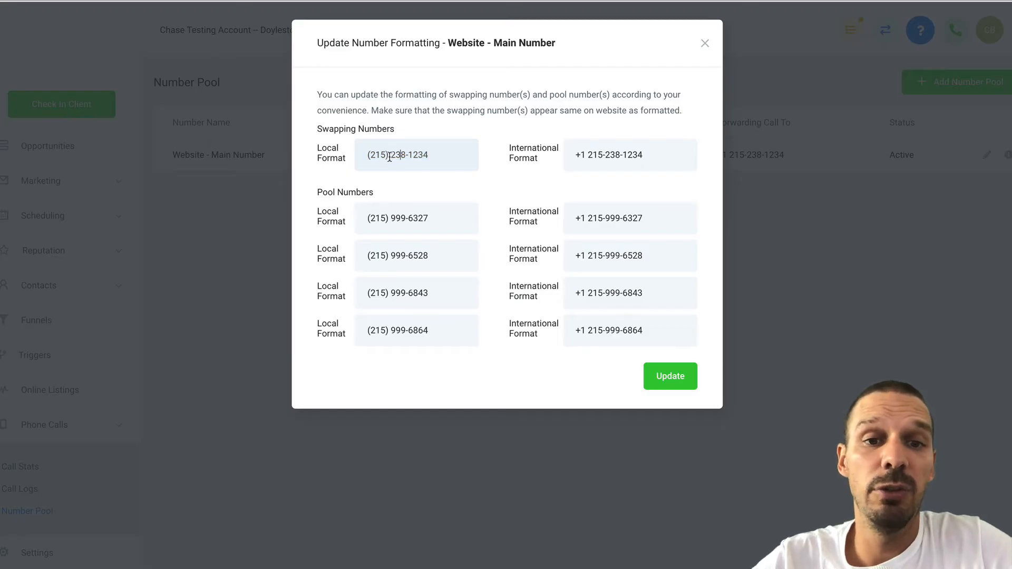
pyautogui.click(391, 155)
pyautogui.press('BackSpace')
pyautogui.press('BackSpace')
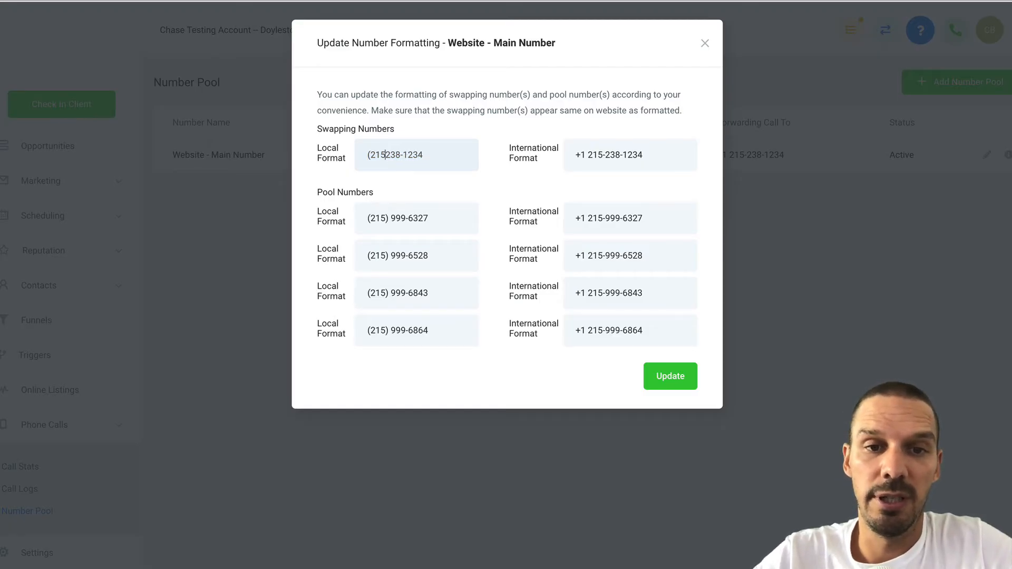
pyautogui.click(371, 155)
pyautogui.press('BackSpace')
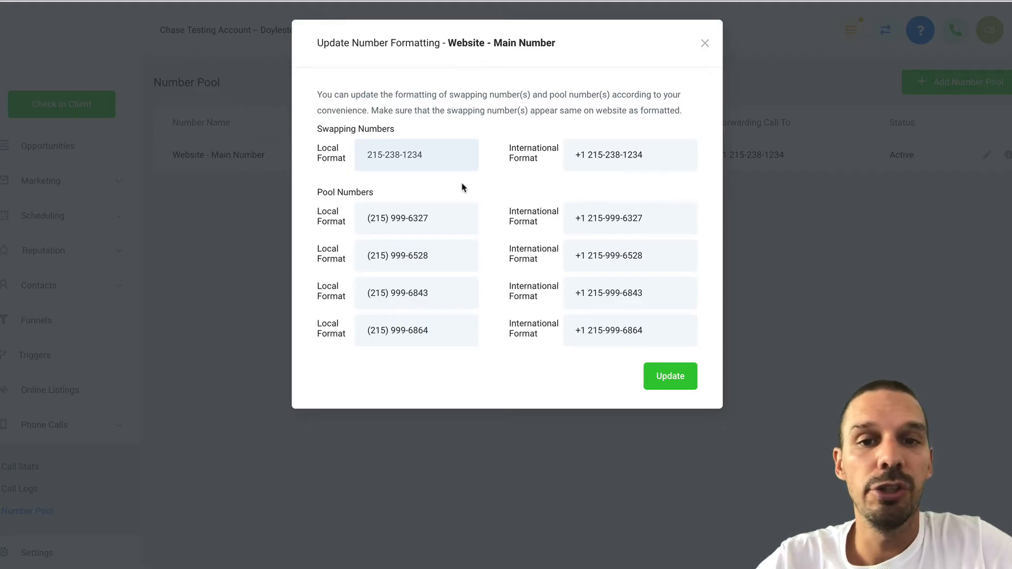
pyautogui.click(386, 159)
pyautogui.press('BackSpace')
pyautogui.write(')')
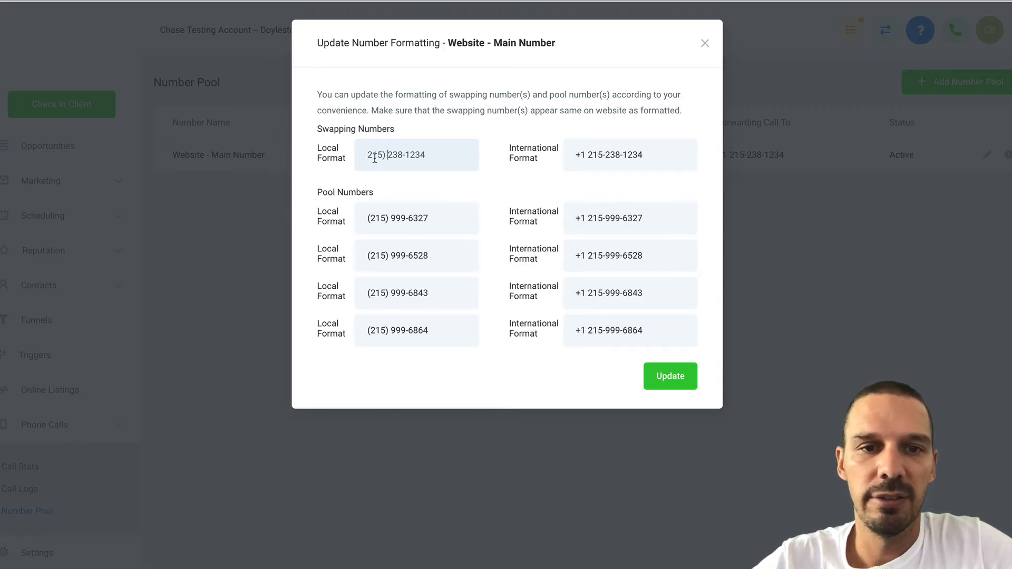
pyautogui.click(368, 157)
pyautogui.write('(')
pyautogui.write('(')
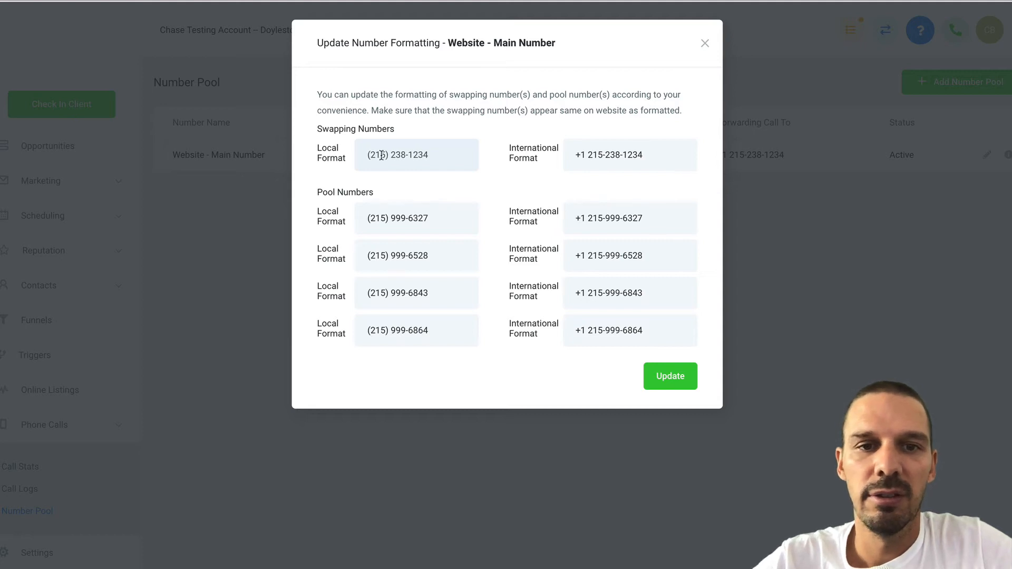
pyautogui.moveTo(429, 155); pyautogui.dragTo(358, 153)
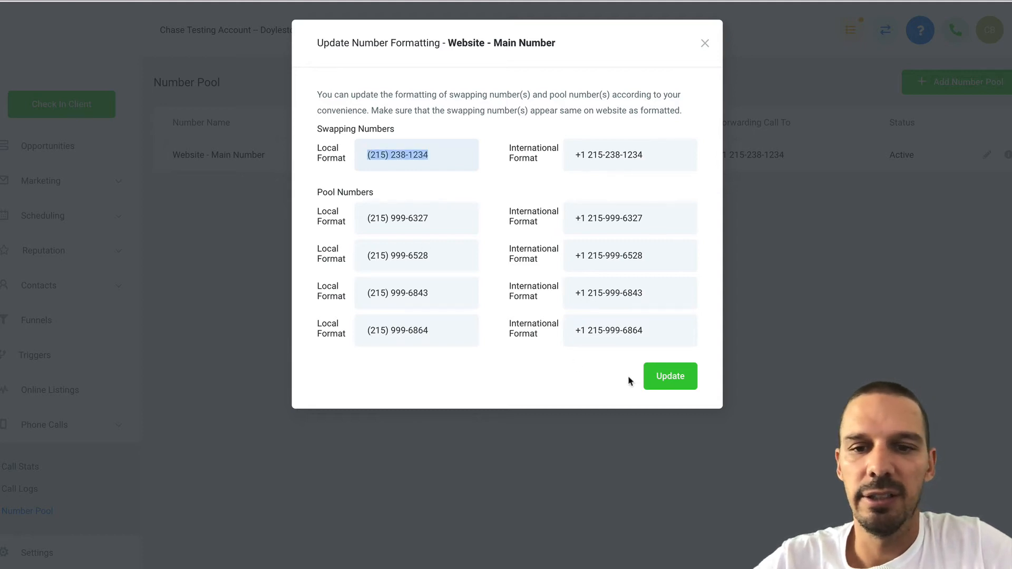
pyautogui.click(661, 378)
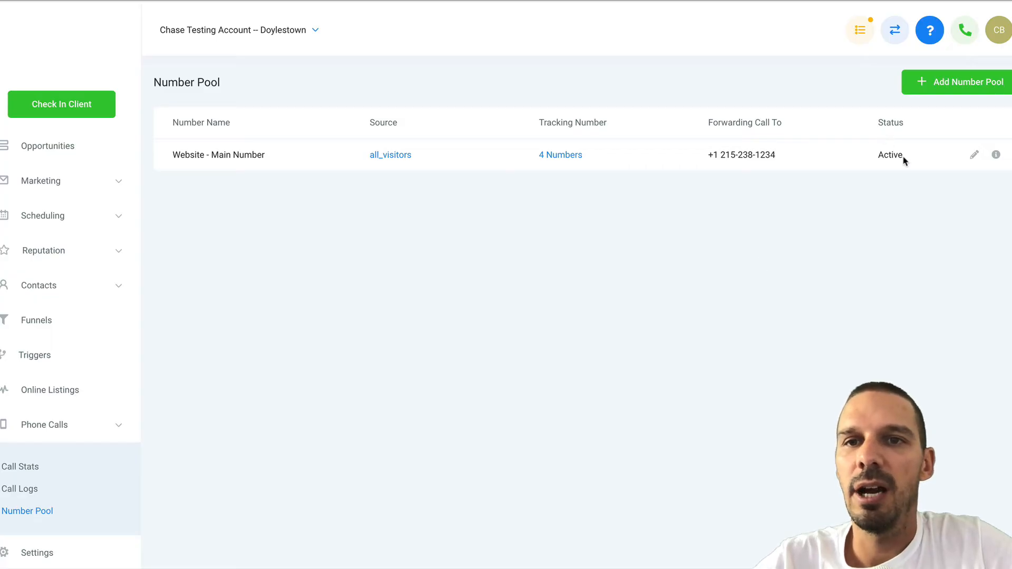
pyautogui.click(974, 156)
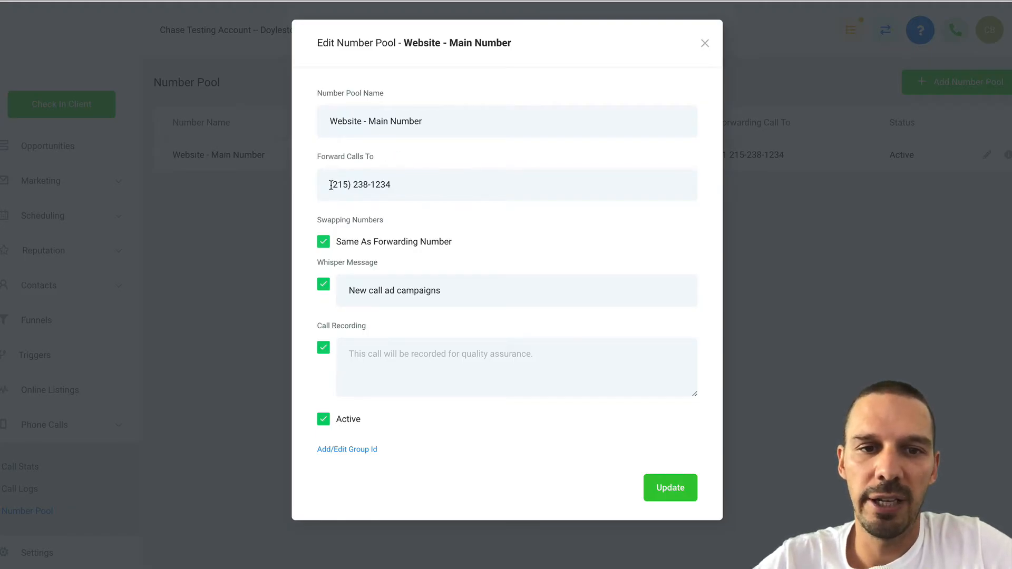
pyautogui.moveTo(330, 185); pyautogui.dragTo(411, 188)
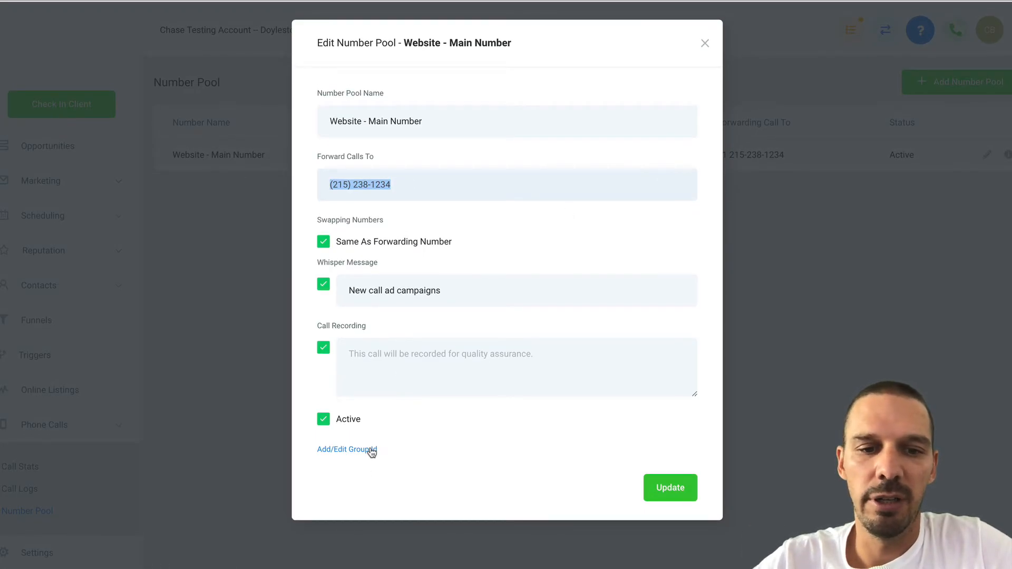
pyautogui.click(706, 44)
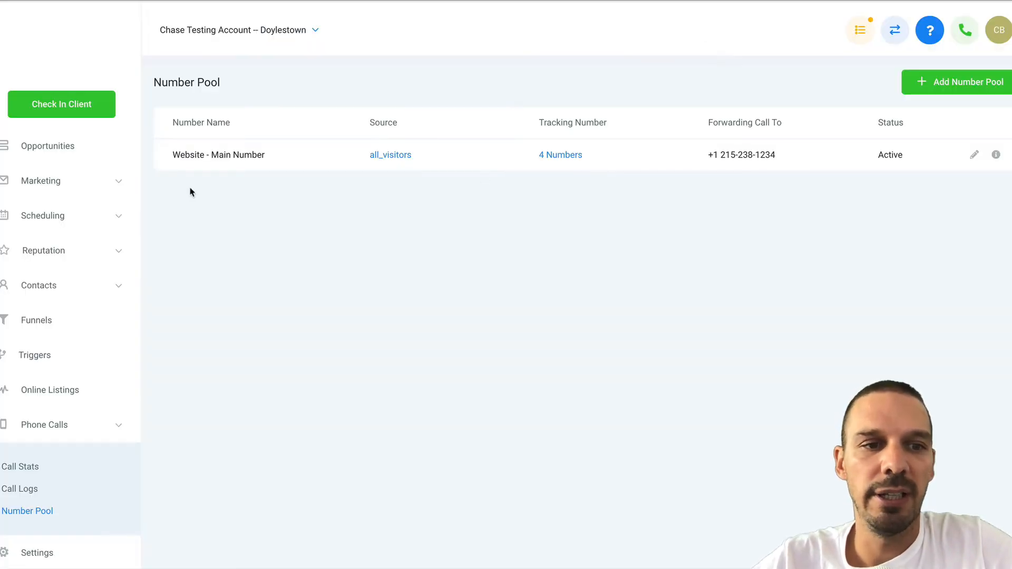
# Open the Free Appetizer Copy claim page and update the ending digits of the footer phone number.
pyautogui.click(51, 318)
pyautogui.click(286, 193)
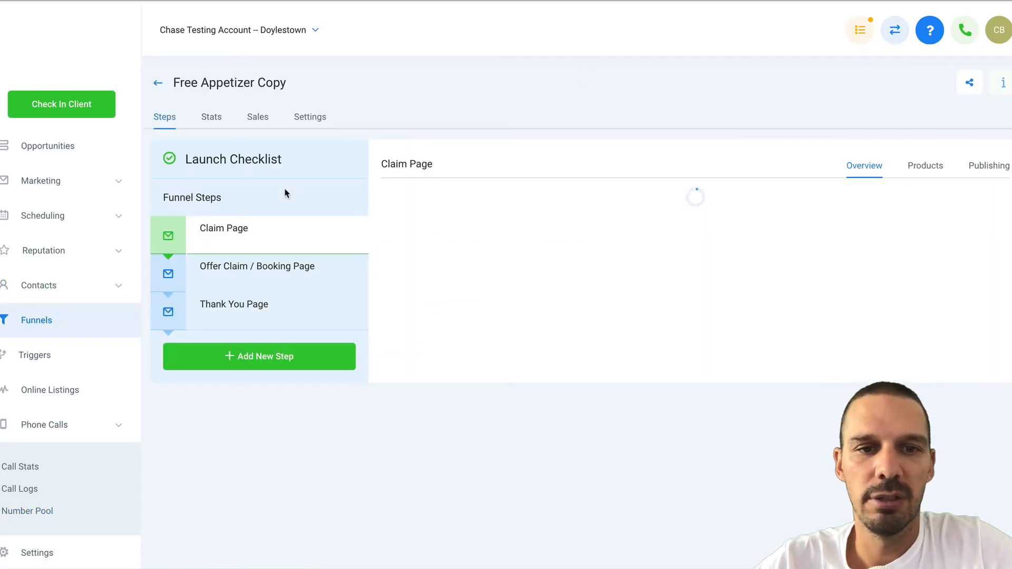
pyautogui.click(414, 367)
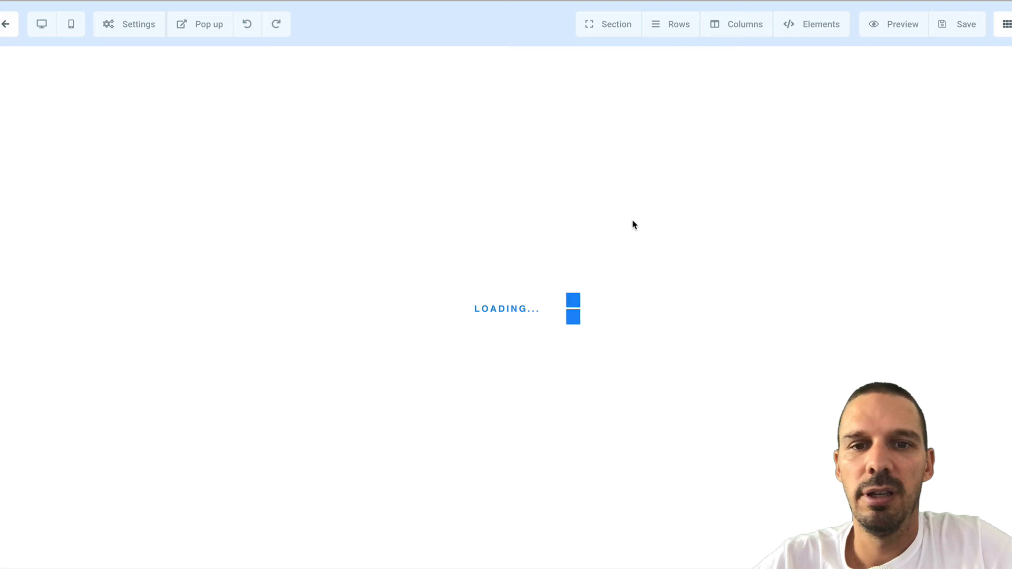
pyautogui.scroll(-20, 634, 225)
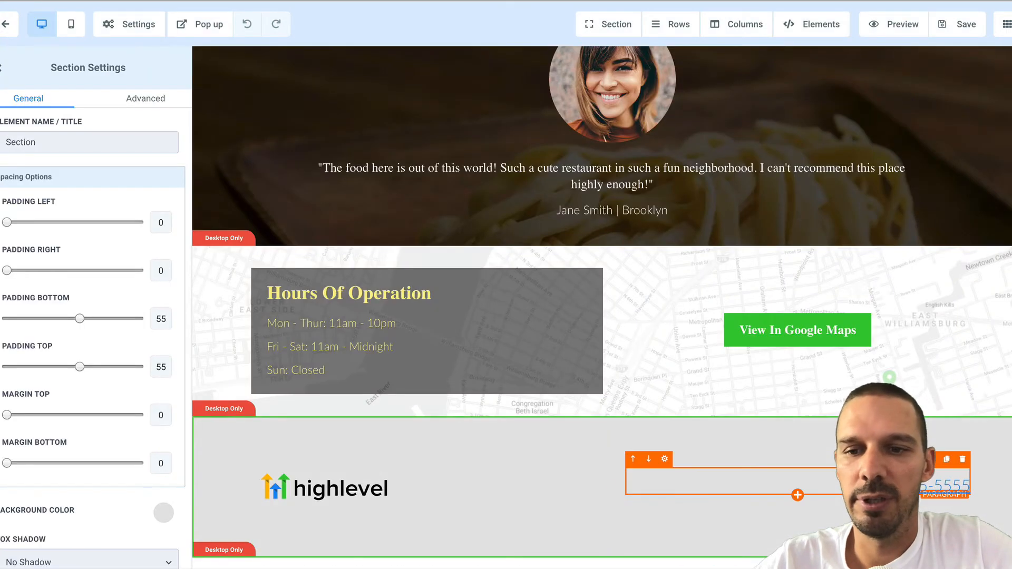
pyautogui.click(897, 484)
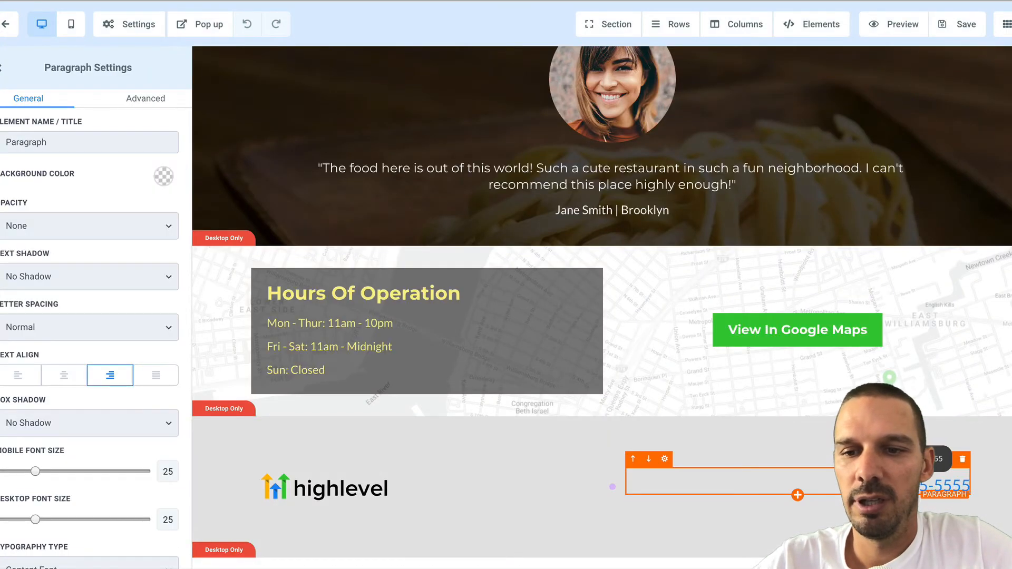
pyautogui.moveTo(868, 486); pyautogui.dragTo(984, 489)
pyautogui.write('8-1234')
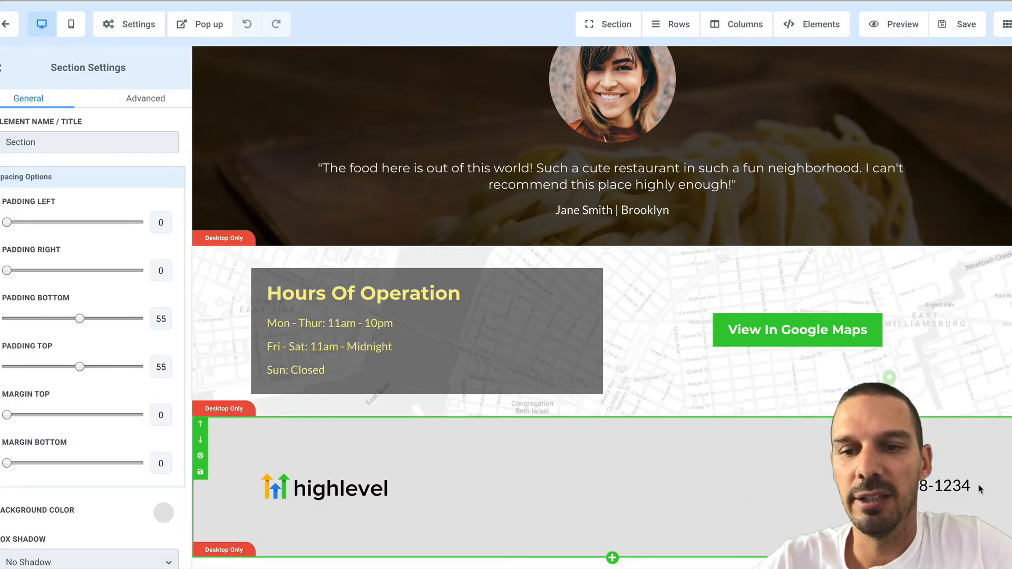
pyautogui.click(612, 486)
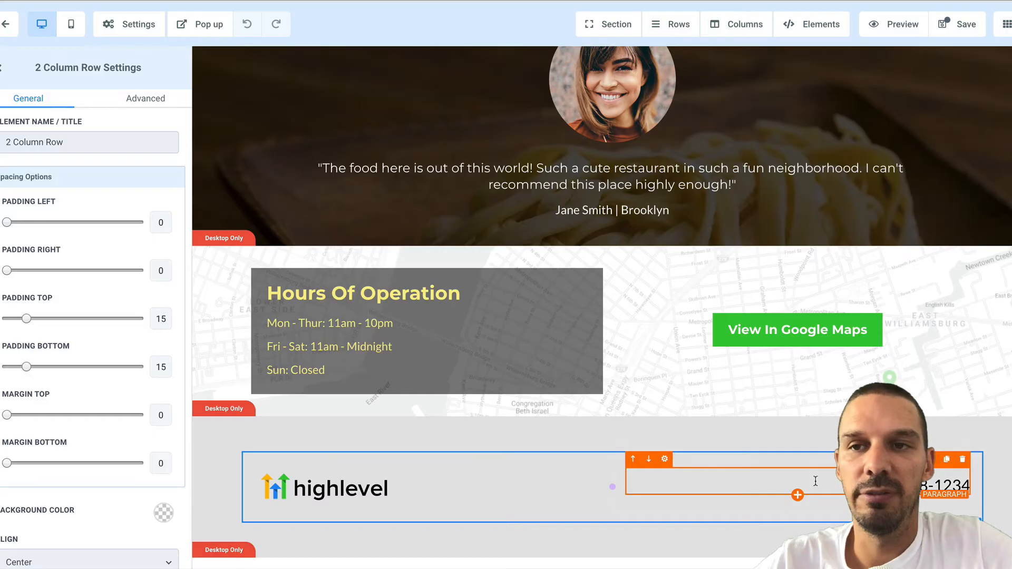
# Save the claim page, close the SEO Meta Data panel, and return to the funnel's steps.
pyautogui.click(964, 36)
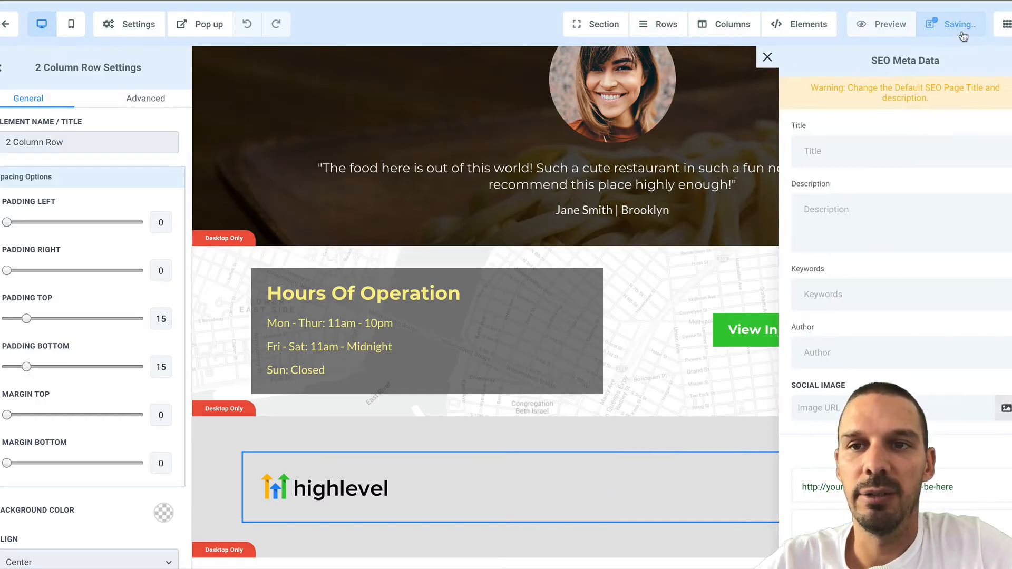
pyautogui.click(767, 58)
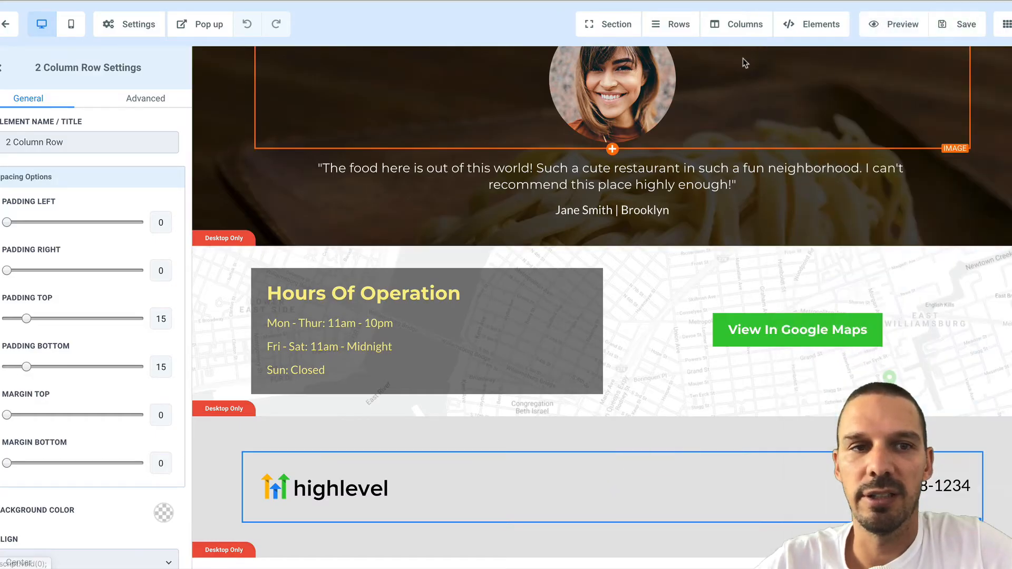
pyautogui.click(7, 25)
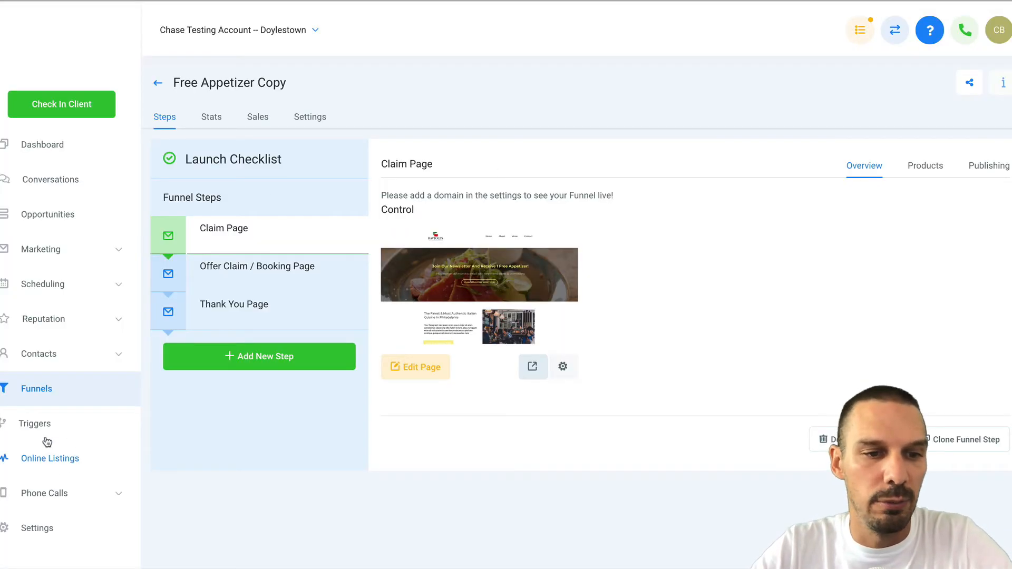
pyautogui.click(36, 493)
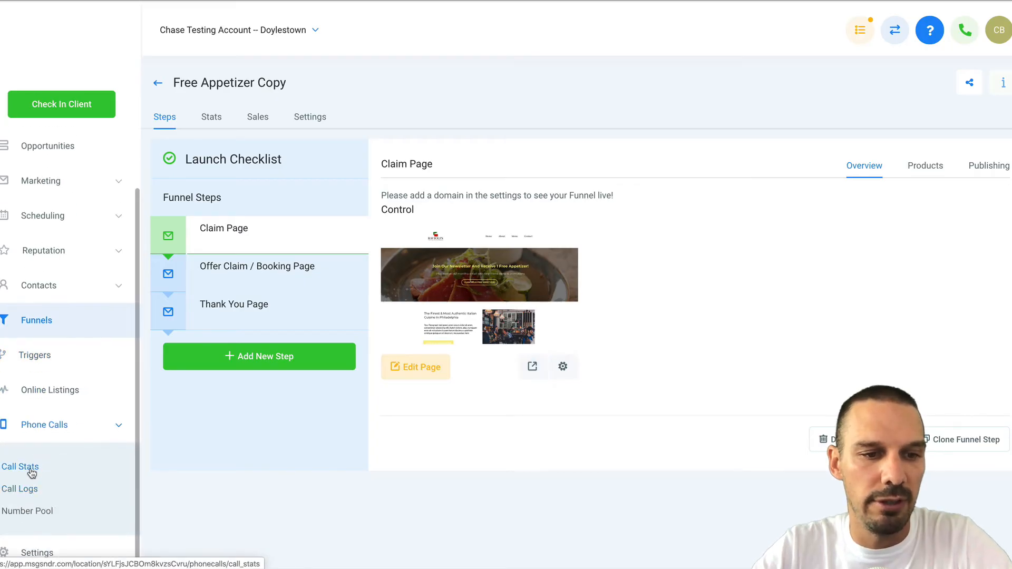
# Copy the Website - Main Number pool's Normal Snippet from its setup details, then go to Funnels.
pyautogui.click(13, 511)
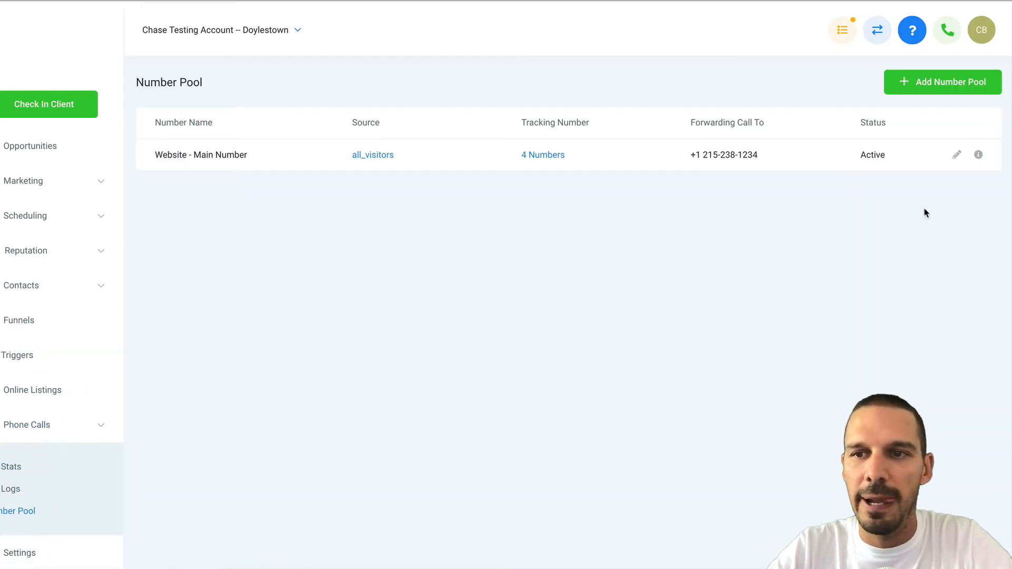
pyautogui.click(979, 155)
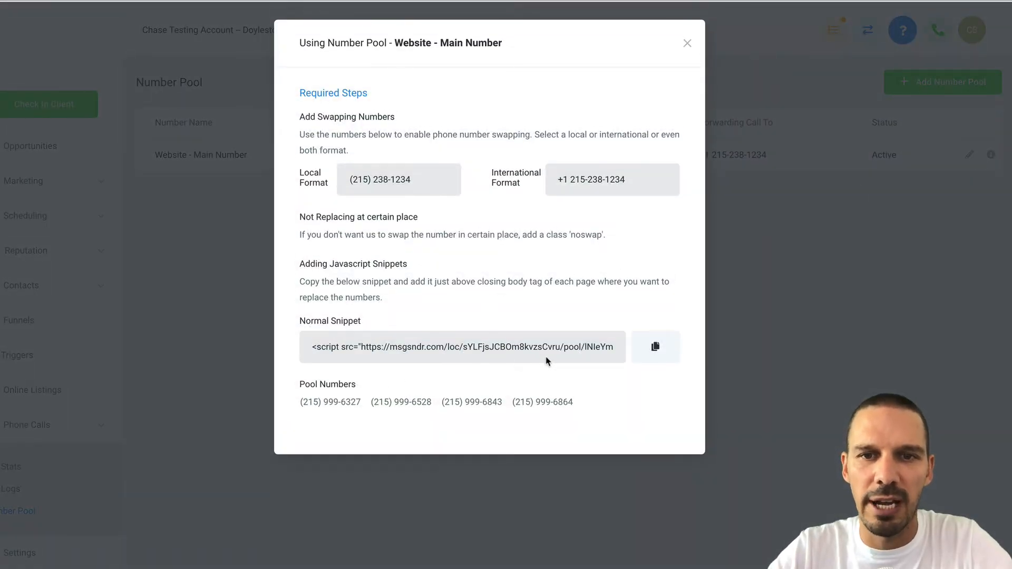
pyautogui.click(653, 347)
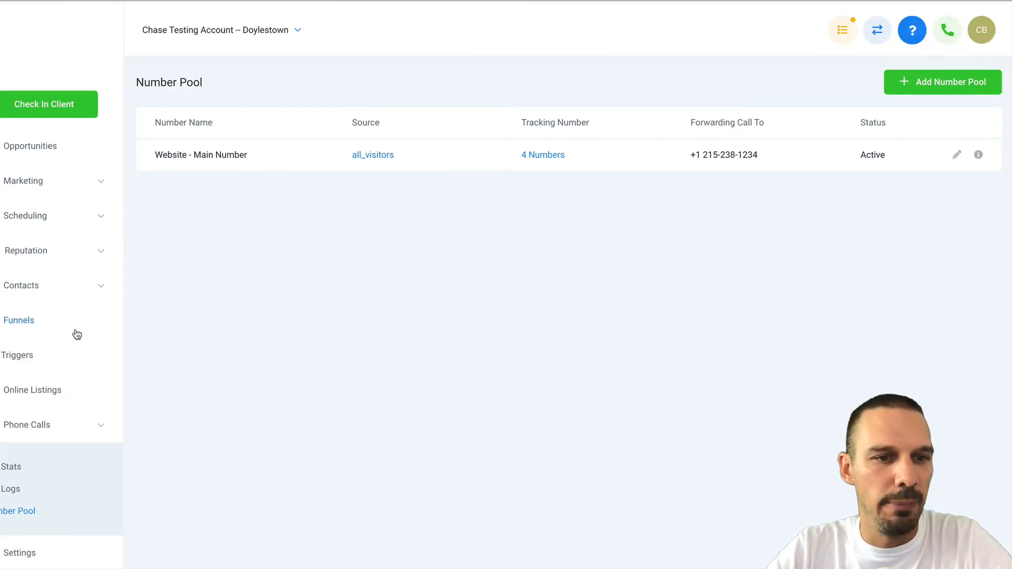
pyautogui.click(29, 323)
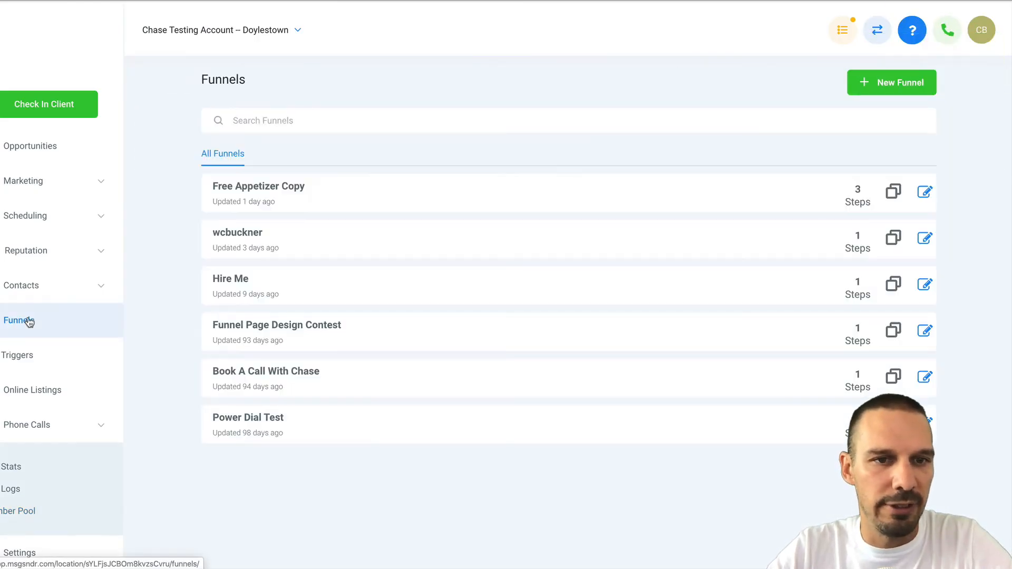
# Paste the number pool snippet into Free Appetizer Copy's body tracking code, save, and preview the Claim Page.
pyautogui.click(265, 197)
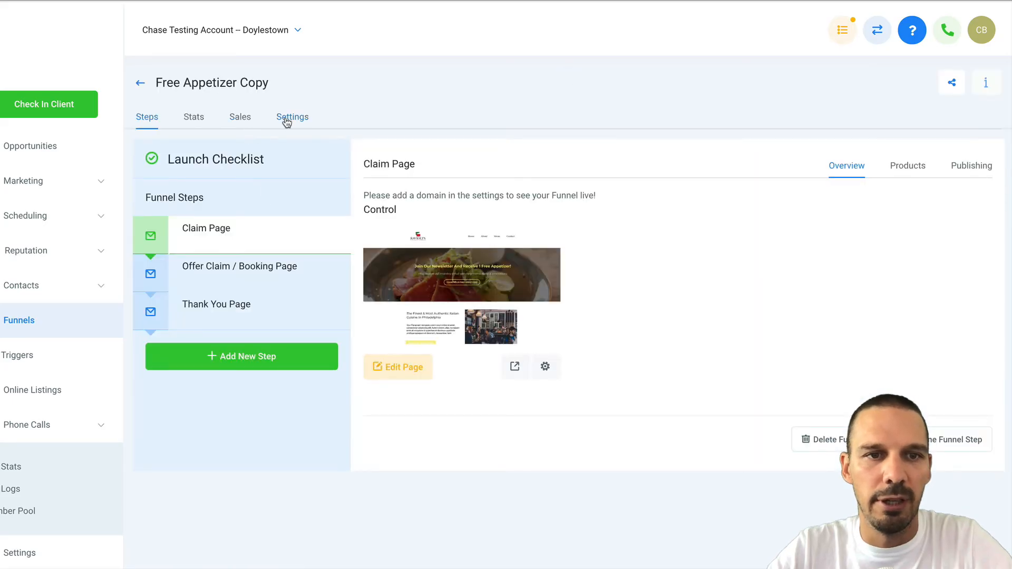
pyautogui.click(286, 121)
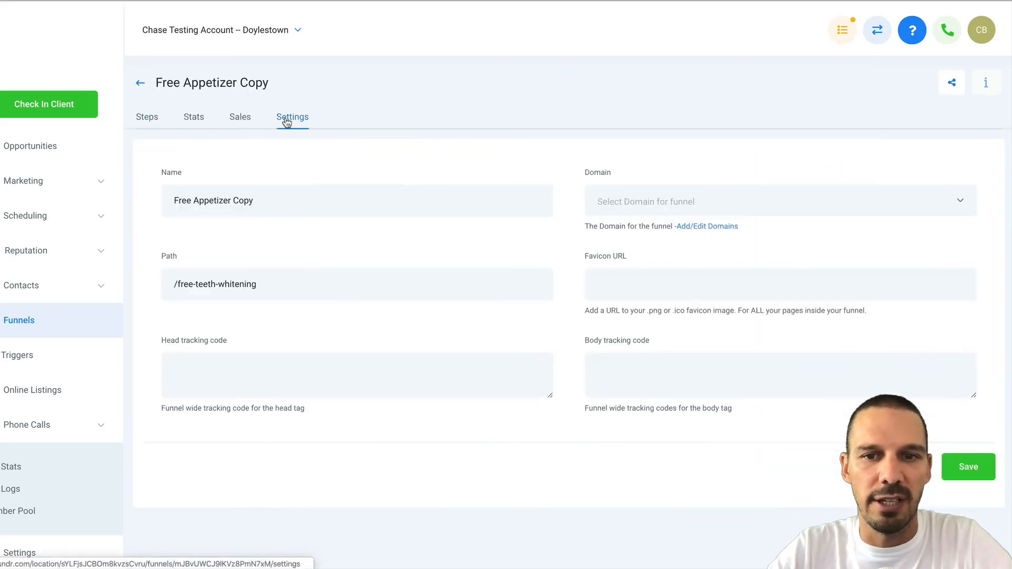
pyautogui.click(643, 376)
pyautogui.hotkey('ctrl', 'v')
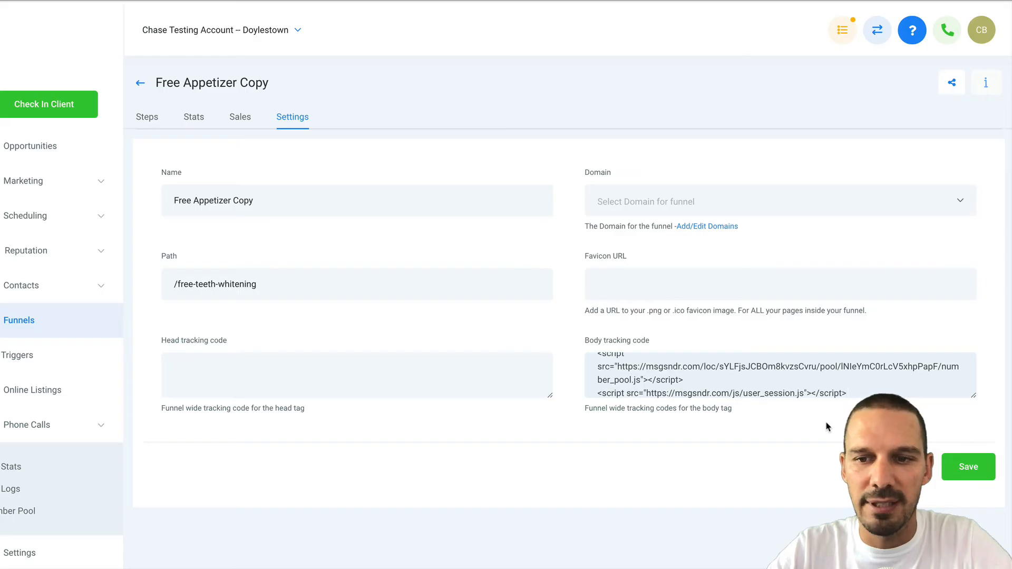
pyautogui.click(968, 467)
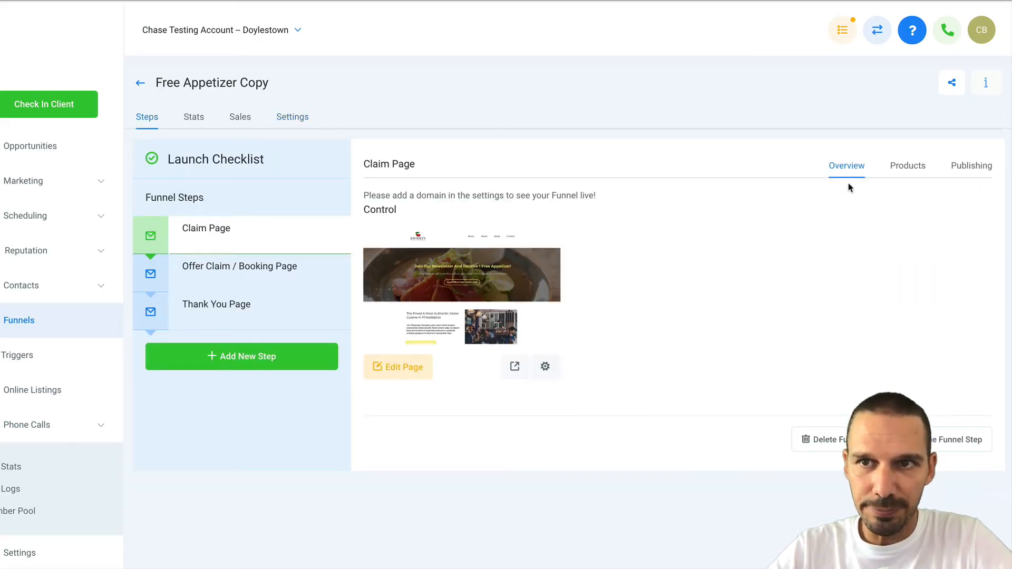
pyautogui.click(522, 365)
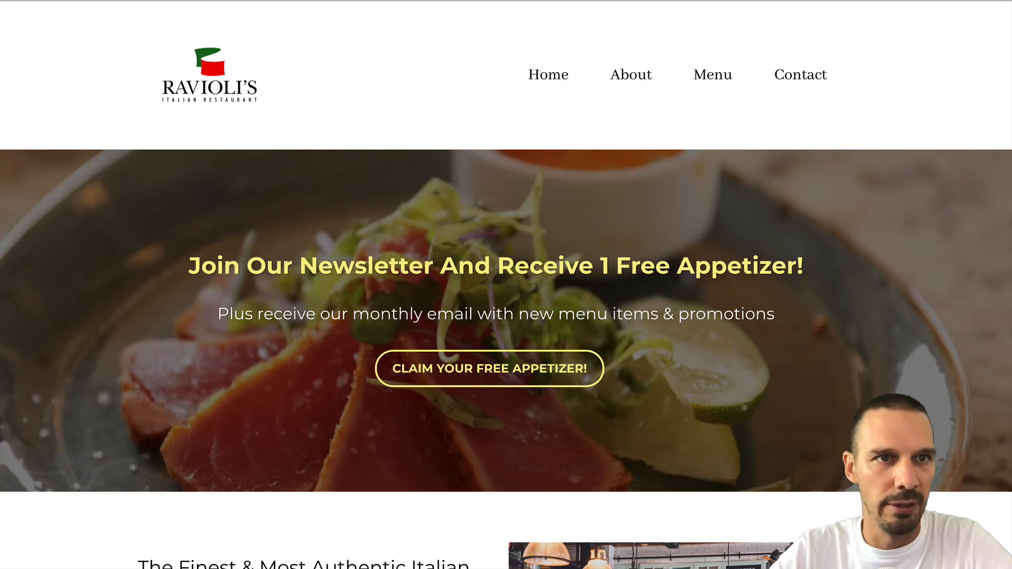
pyautogui.click(40, 0)
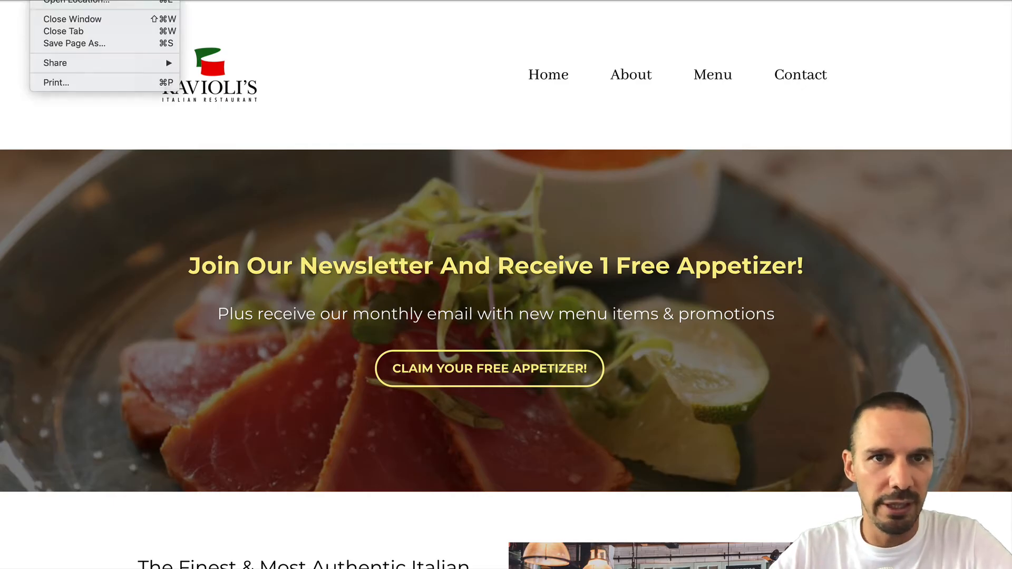
# In a new incognito window, paste the Claim Page preview URL and append ?gclid.
pyautogui.click(76, 0)
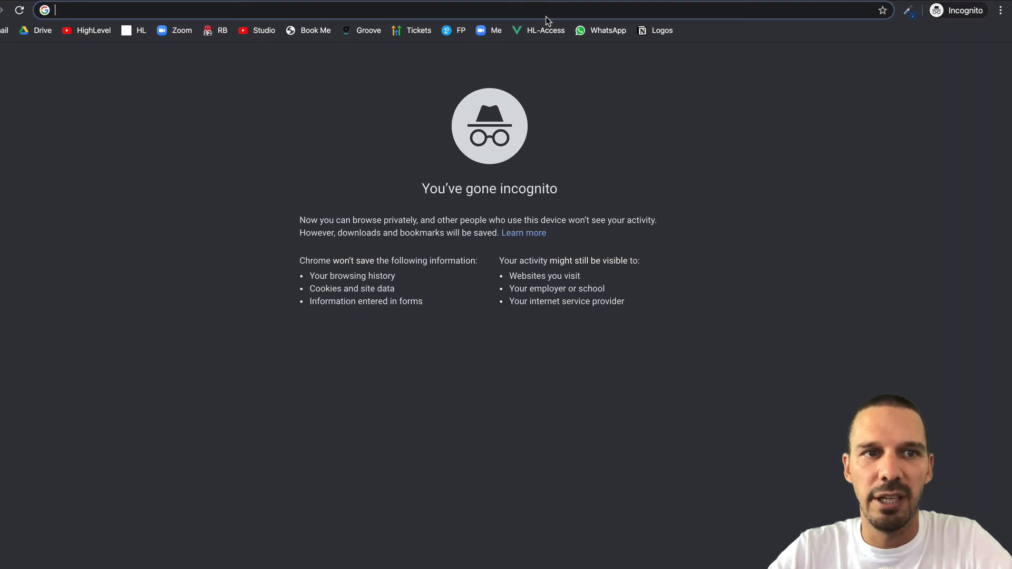
pyautogui.press('super+v')
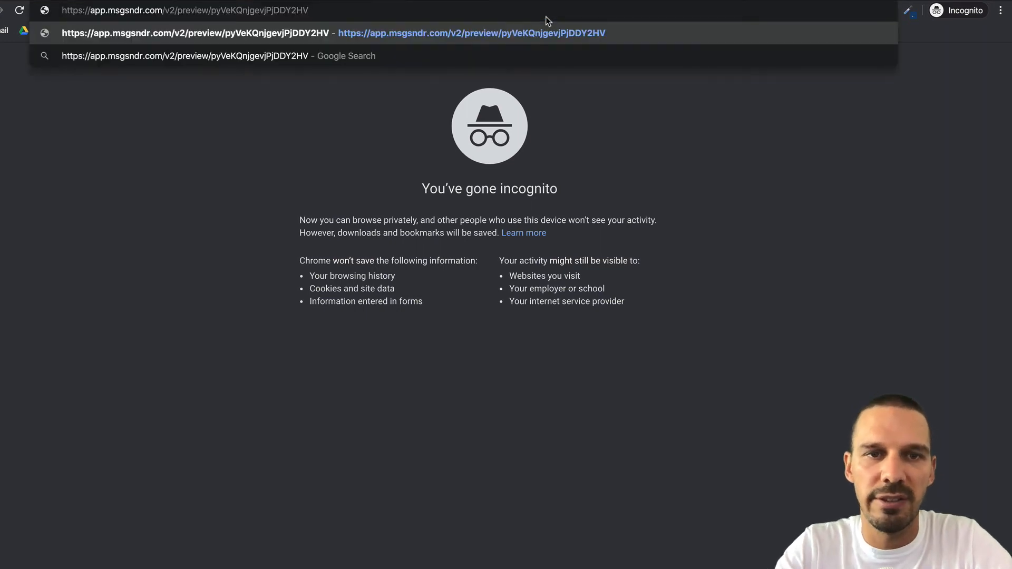
pyautogui.write('?')
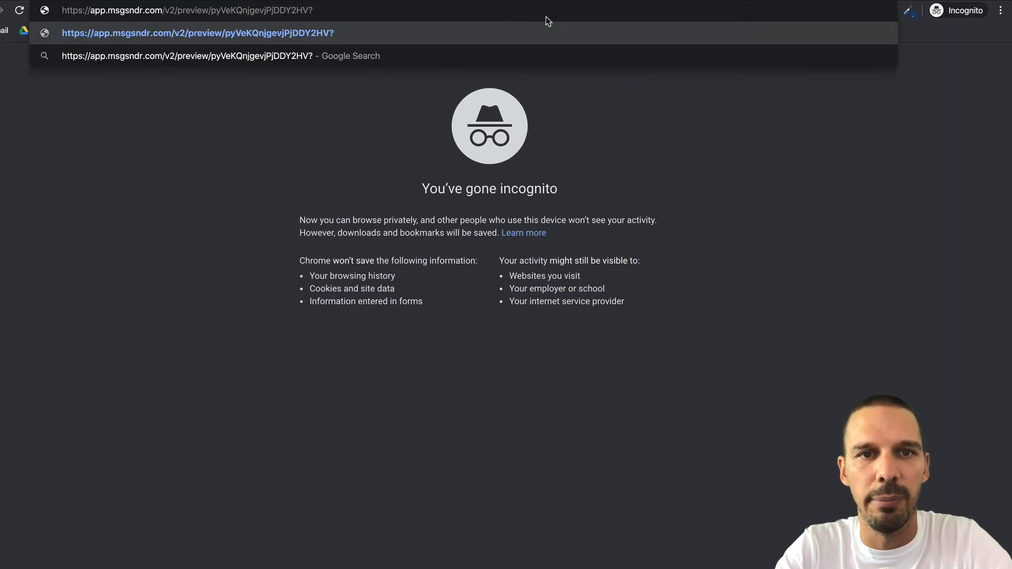
pyautogui.write('c')
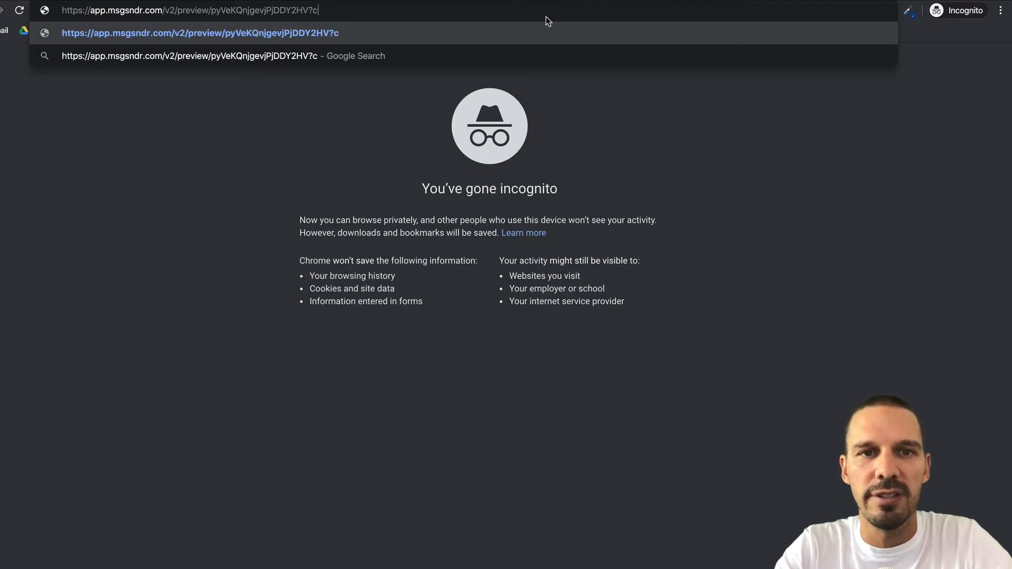
pyautogui.press('BackSpace')
pyautogui.write('glid')
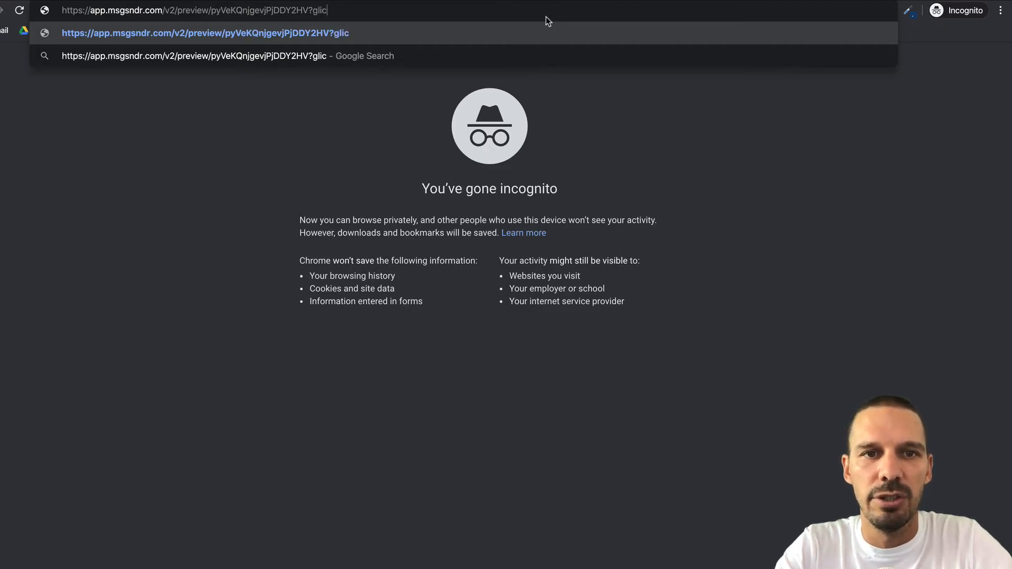
pyautogui.press('BackSpace')
pyautogui.press('BackSpace')
pyautogui.press('BackSpace')
pyautogui.press('BackSpace')
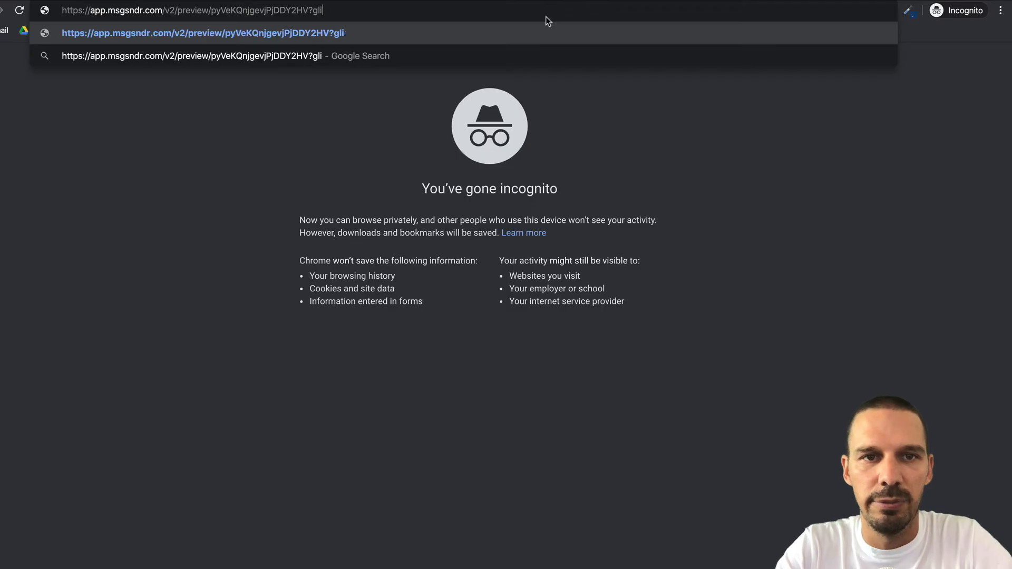
pyautogui.write('gclid')
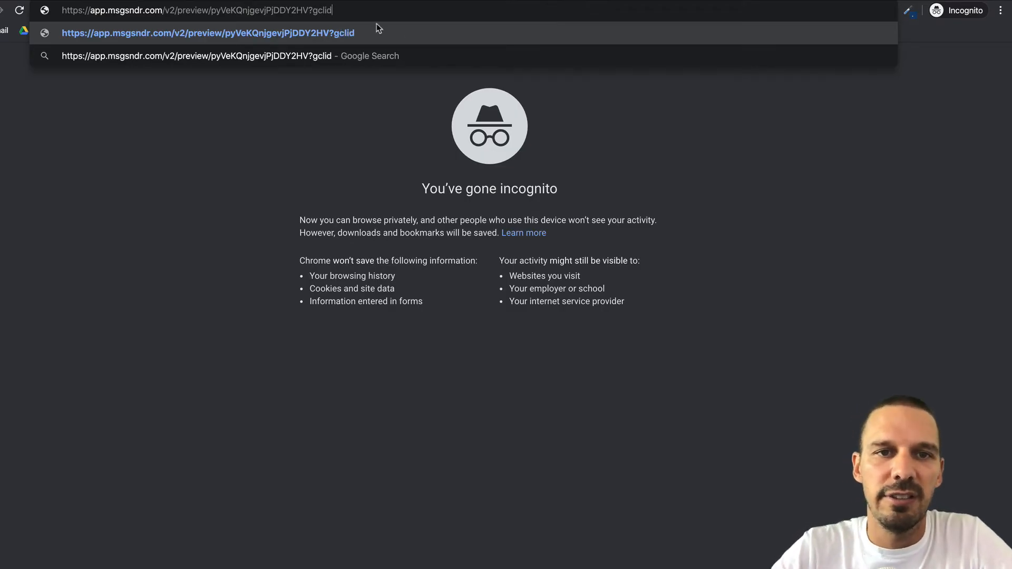
pyautogui.moveTo(333, 11); pyautogui.dragTo(308, 10)
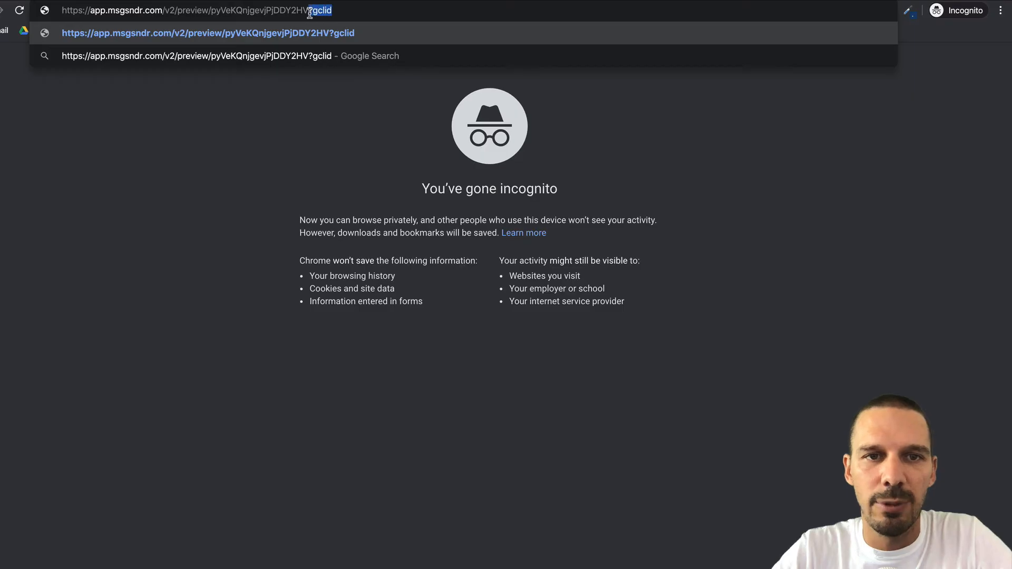
pyautogui.click(361, 12)
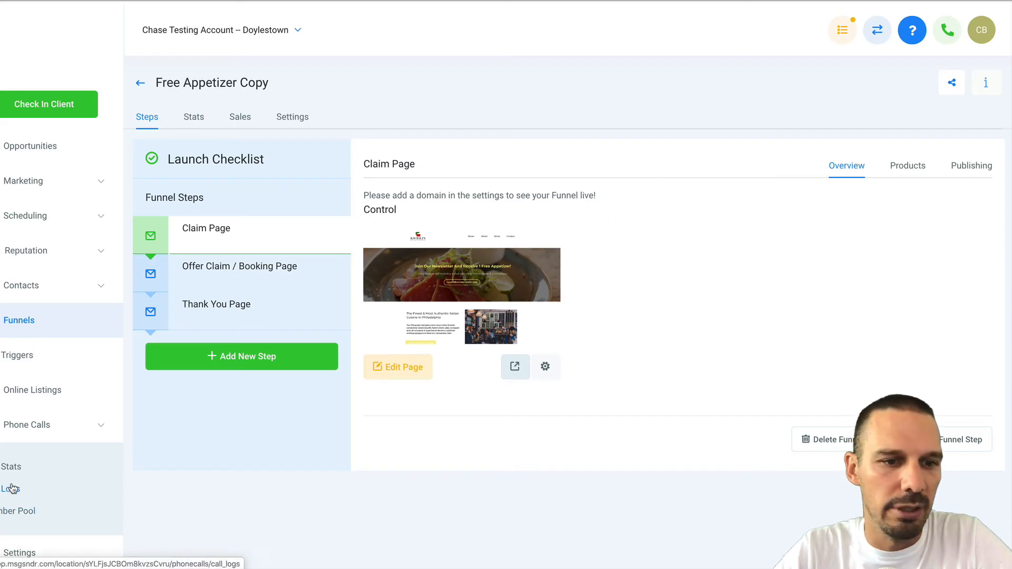
# Check the number pool's four tracking numbers, then return to the incognito window.
pyautogui.click(11, 510)
pyautogui.click(545, 156)
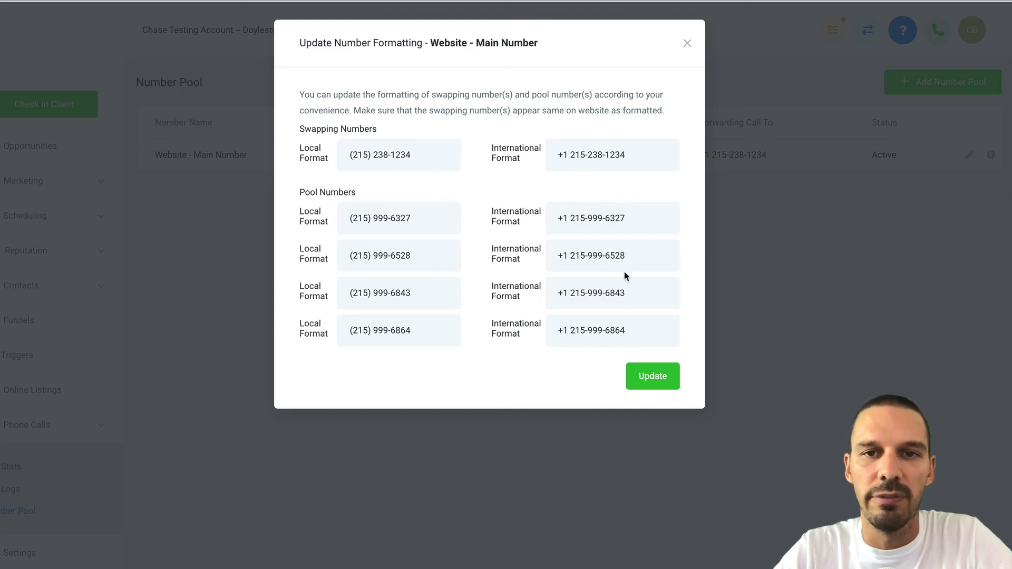
pyautogui.hotkey('ctrl', 'Up')
pyautogui.click(615, 189)
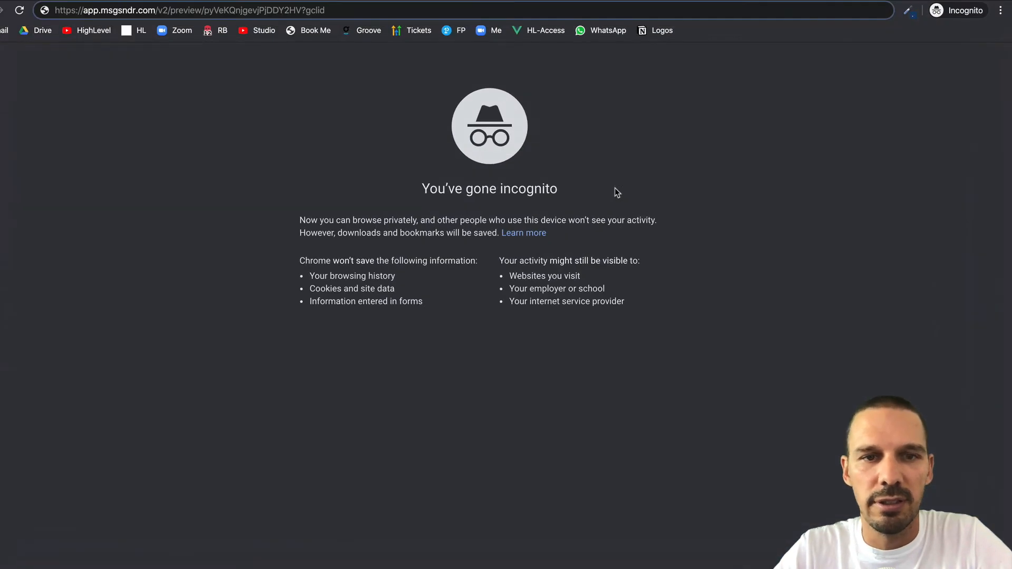
# Load the ?gclid preview and confirm the footer phone number swapped to a (215) 99… pool number.
pyautogui.press('Return')
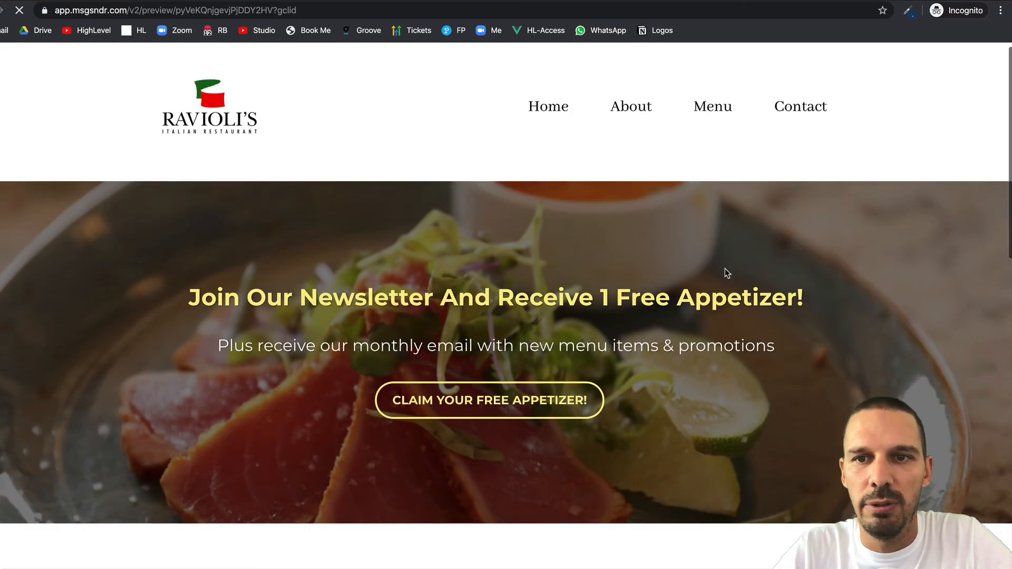
pyautogui.scroll(-15, 727, 273)
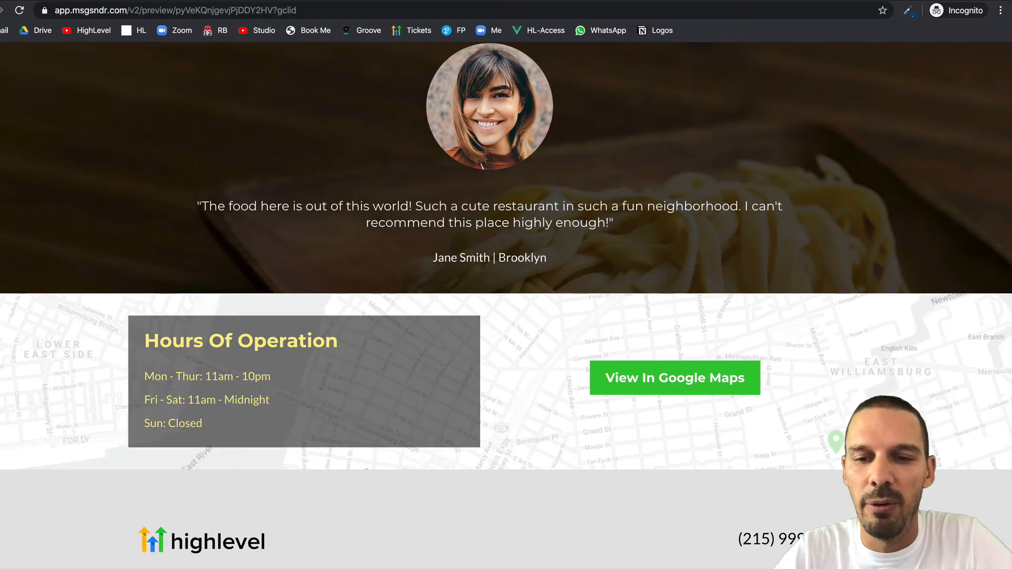
pyautogui.moveTo(738, 538); pyautogui.dragTo(817, 541)
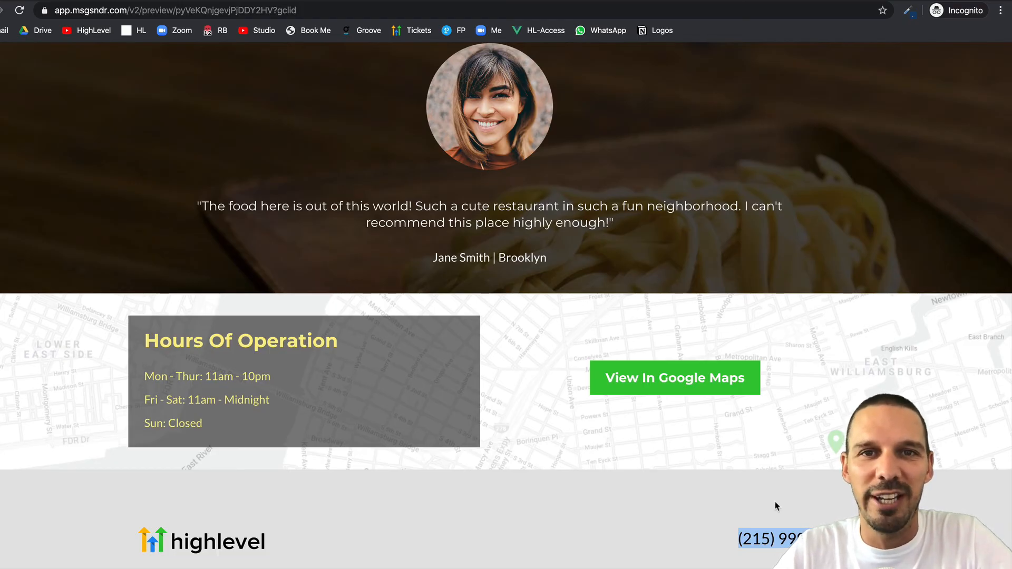
pyautogui.click(719, 521)
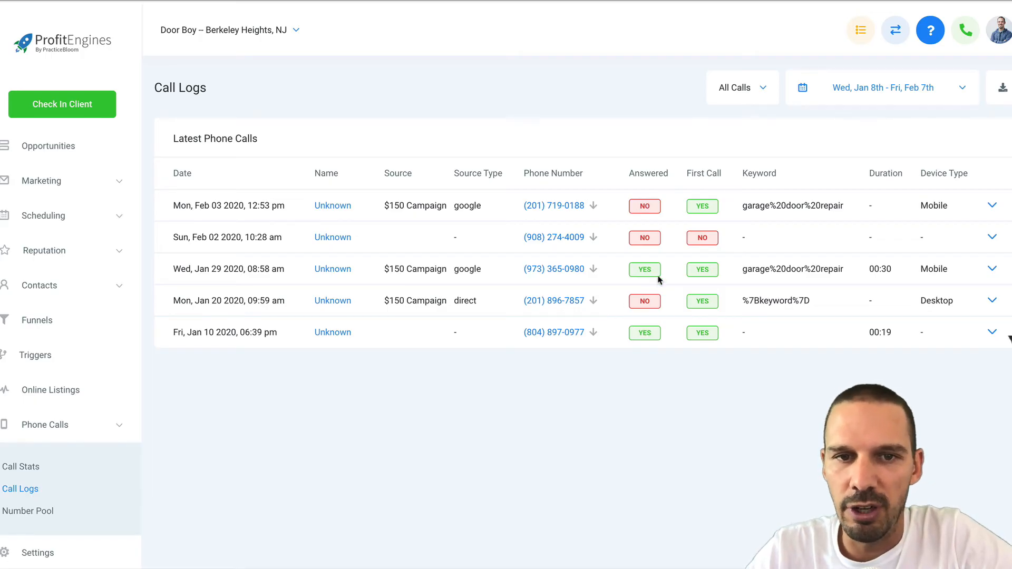
# Check the calls' $150 Campaign source, google source type and garage%20door%20repair keyword in Call Logs.
pyautogui.moveTo(382, 207); pyautogui.dragTo(450, 206)
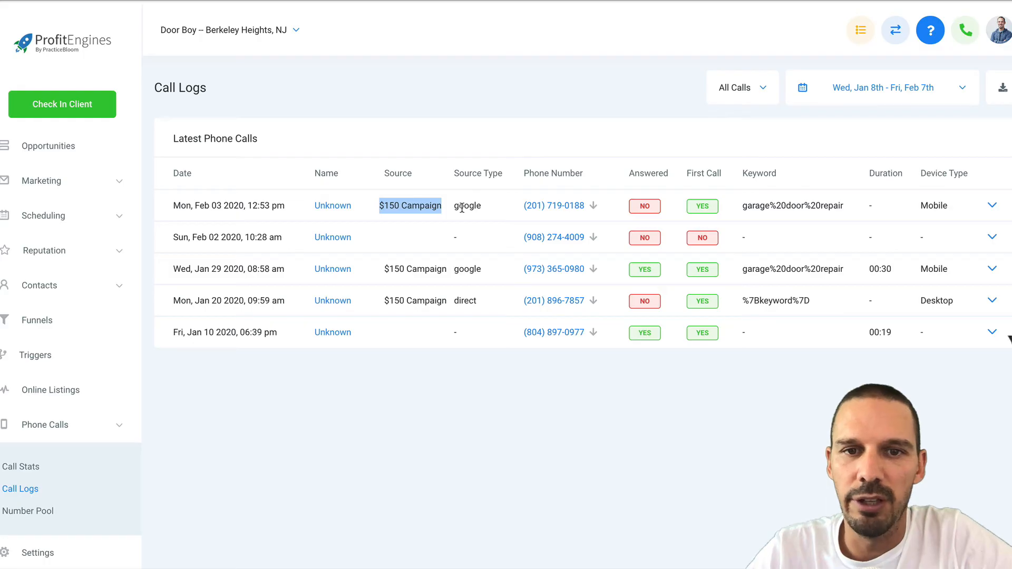
pyautogui.doubleClick(462, 207)
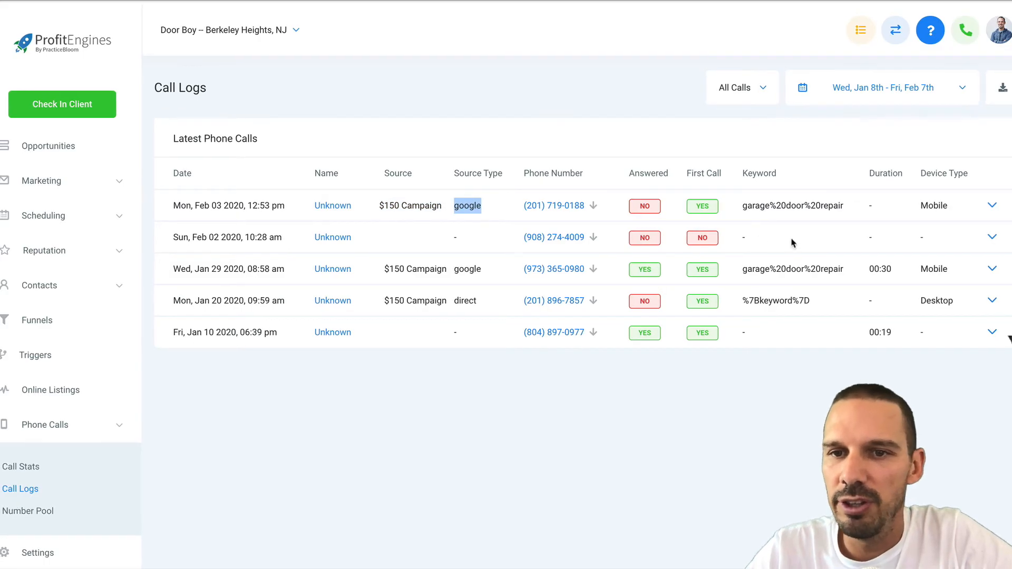
pyautogui.click(801, 270)
pyautogui.moveTo(752, 270); pyautogui.dragTo(849, 273)
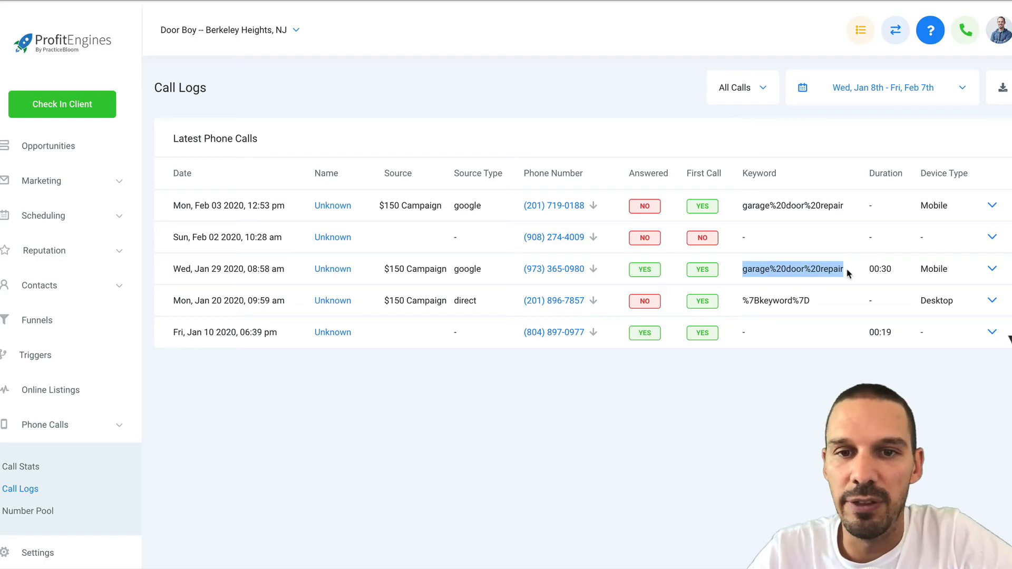
pyautogui.click(820, 211)
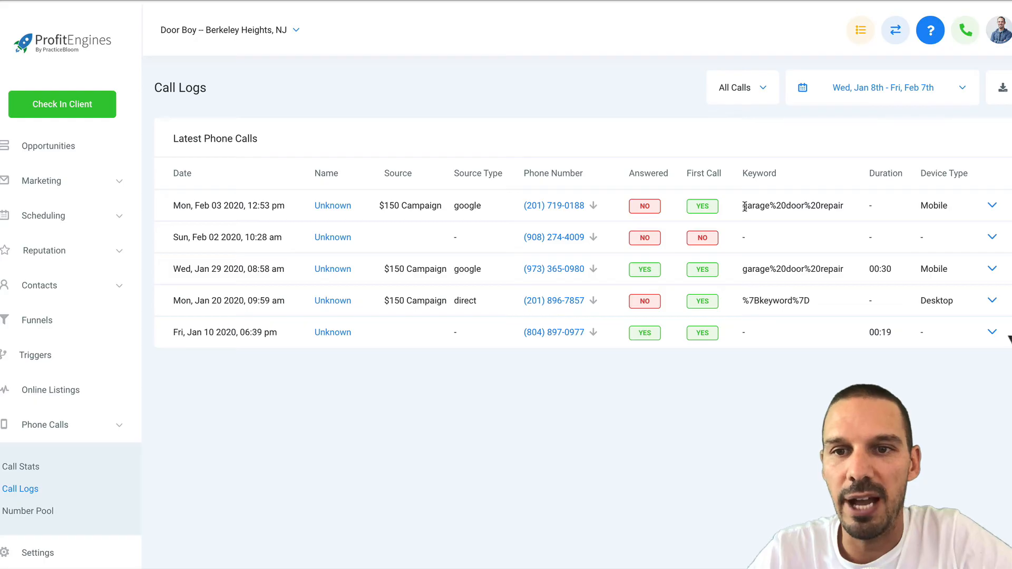
pyautogui.moveTo(745, 207); pyautogui.dragTo(858, 210)
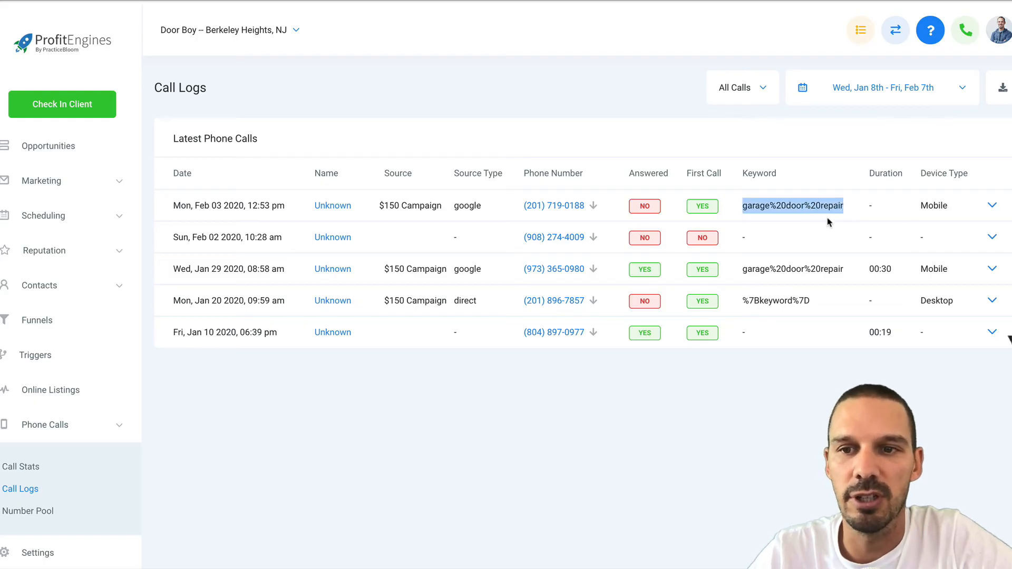
# Expand the January 29 call to view its recording and landing page URL.
pyautogui.click(993, 206)
pyautogui.click(992, 206)
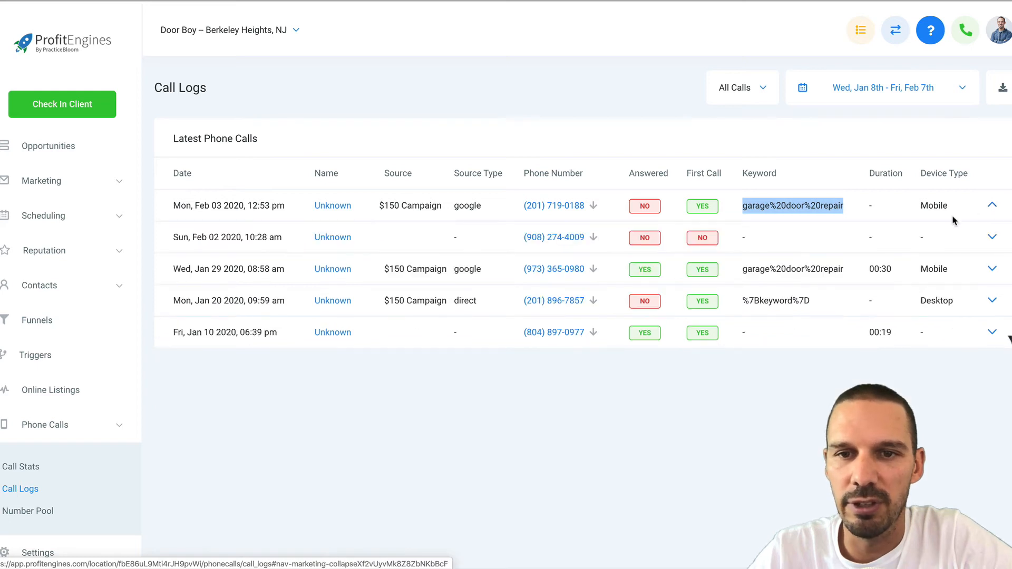
pyautogui.click(992, 269)
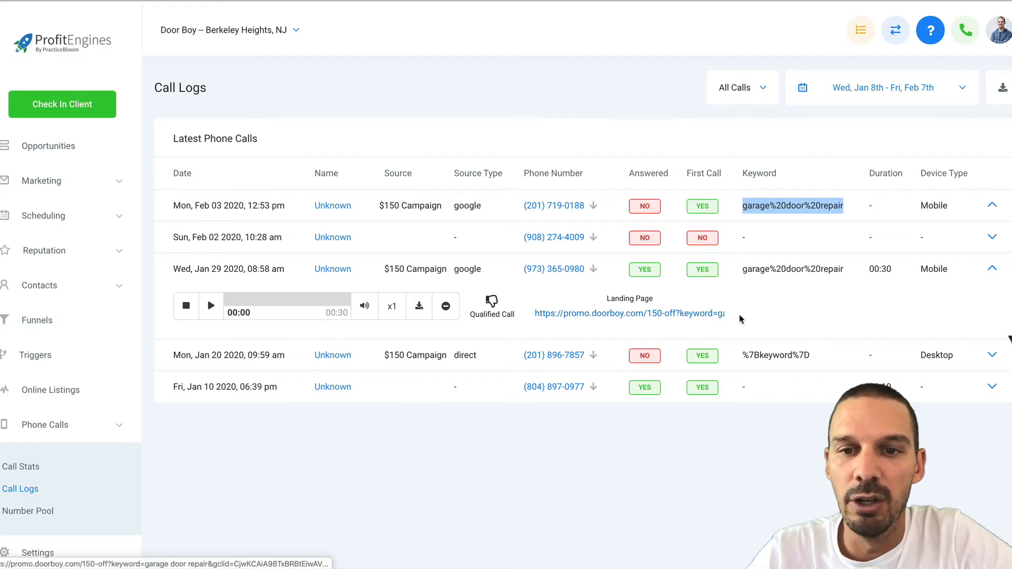
pyautogui.hscroll(4, 670, 315)
pyautogui.hscroll(3, 676, 316)
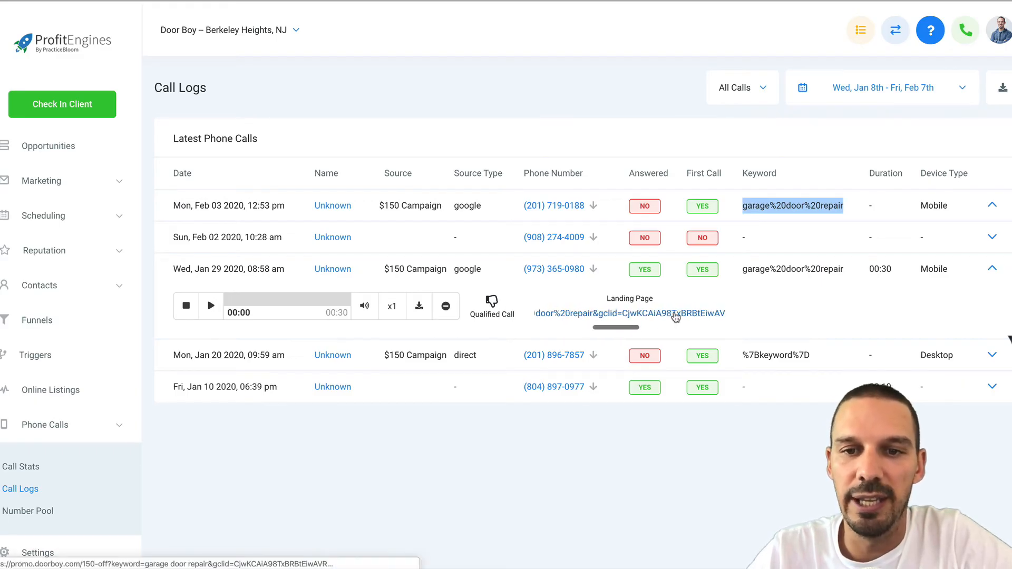
pyautogui.hscroll(-8, 596, 316)
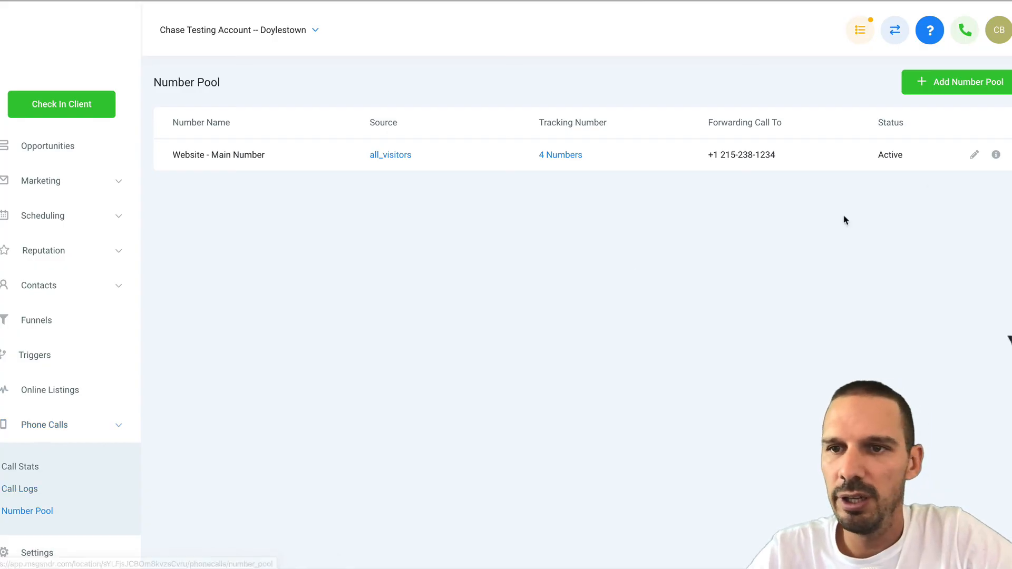
pyautogui.click(975, 156)
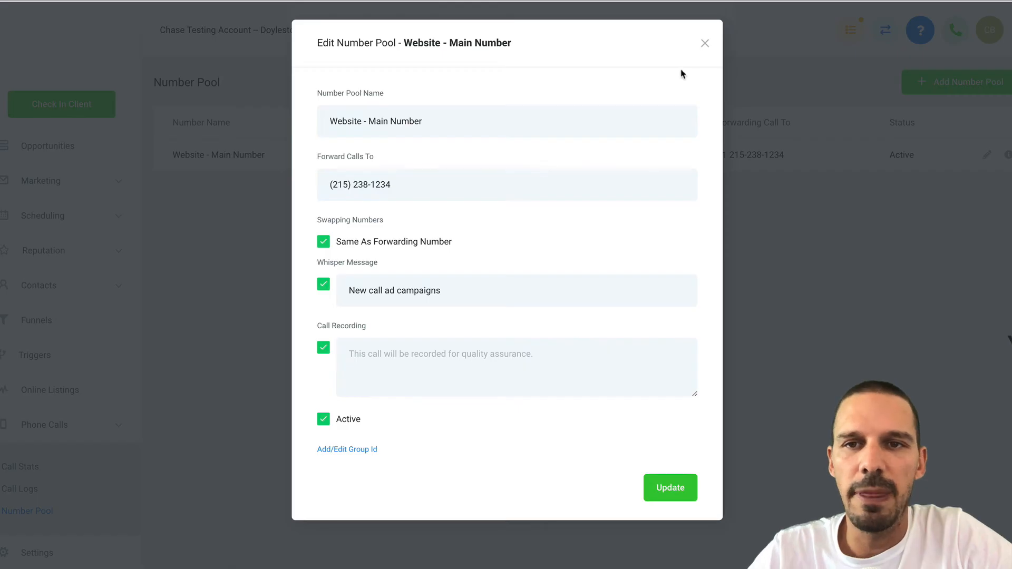
pyautogui.click(705, 42)
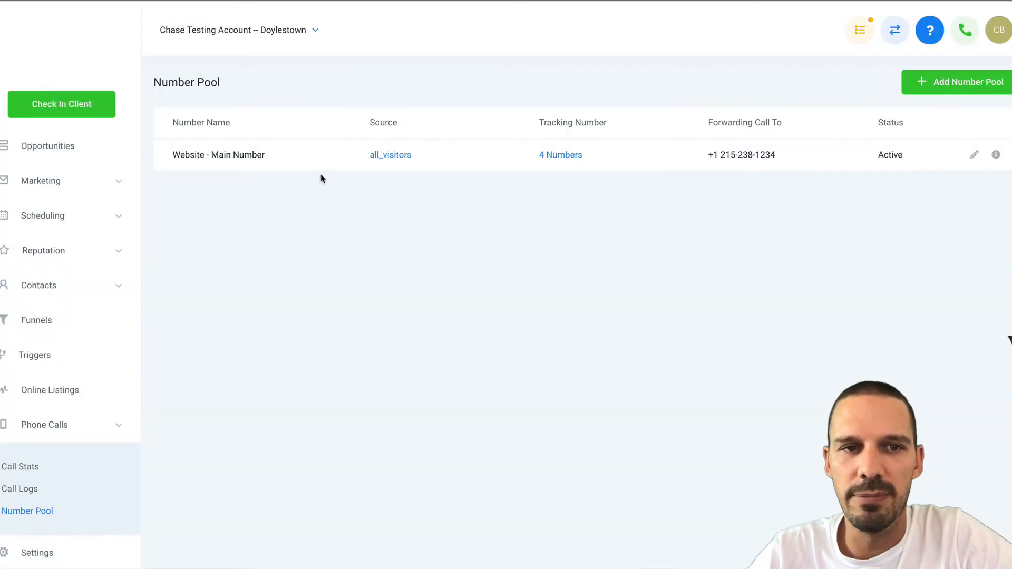
pyautogui.click(974, 155)
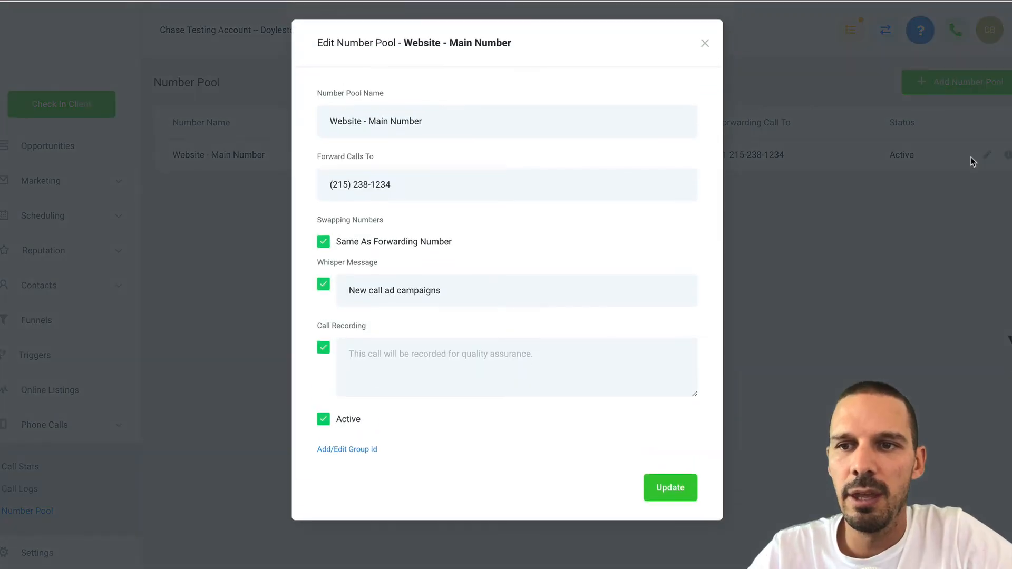
pyautogui.click(323, 241)
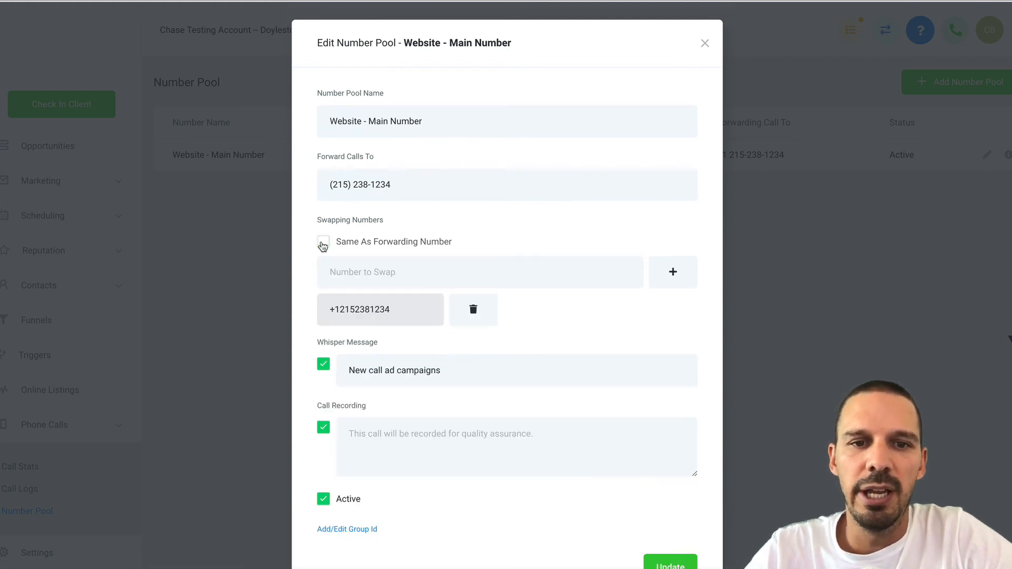
pyautogui.moveTo(397, 309); pyautogui.dragTo(328, 313)
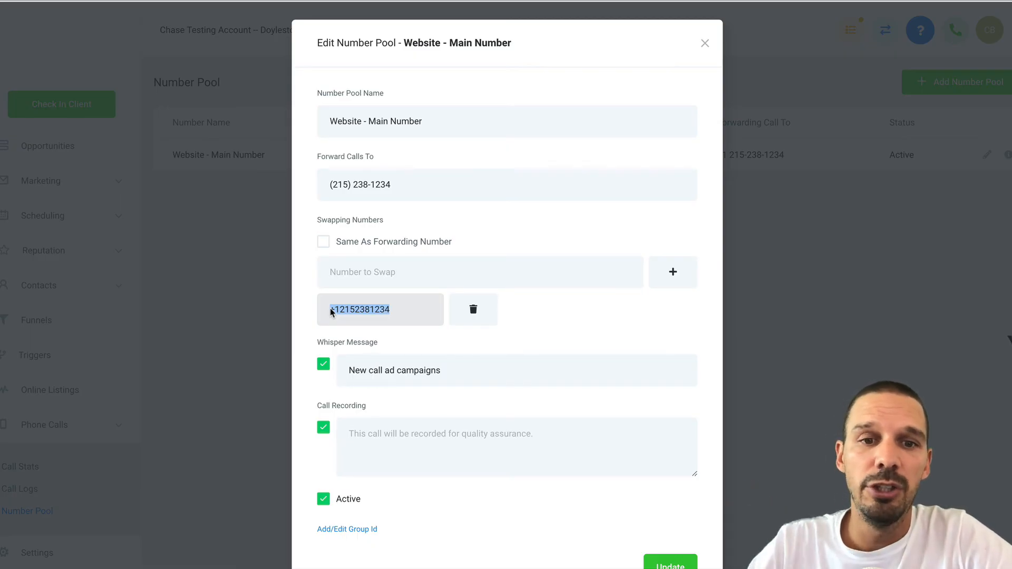
pyautogui.click(373, 275)
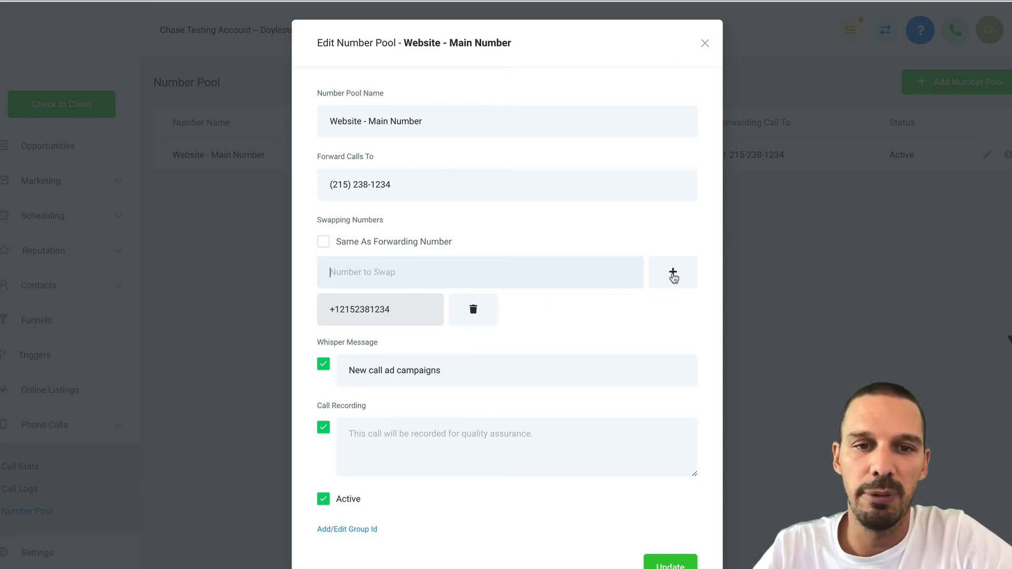
pyautogui.click(323, 243)
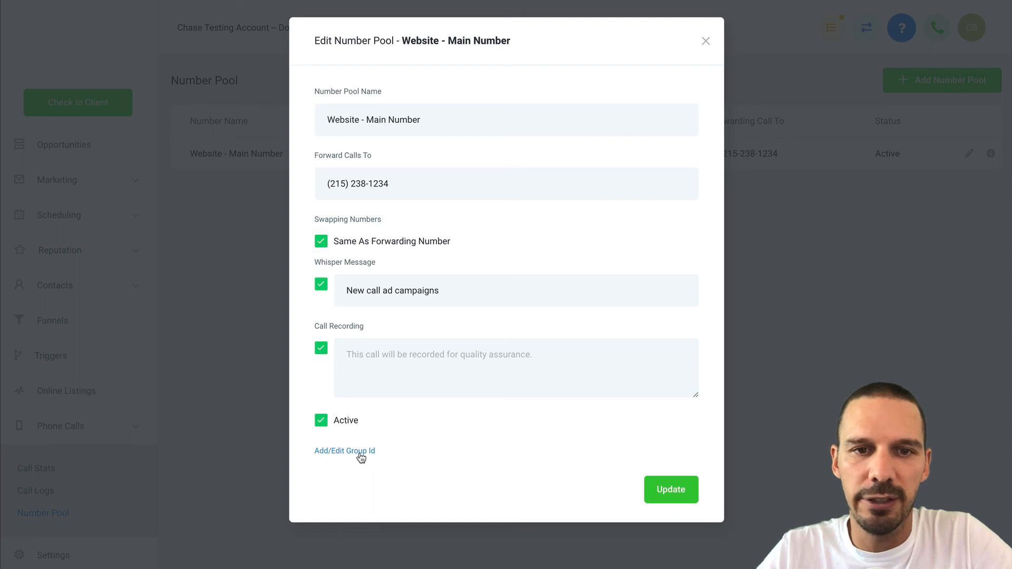
pyautogui.click(706, 41)
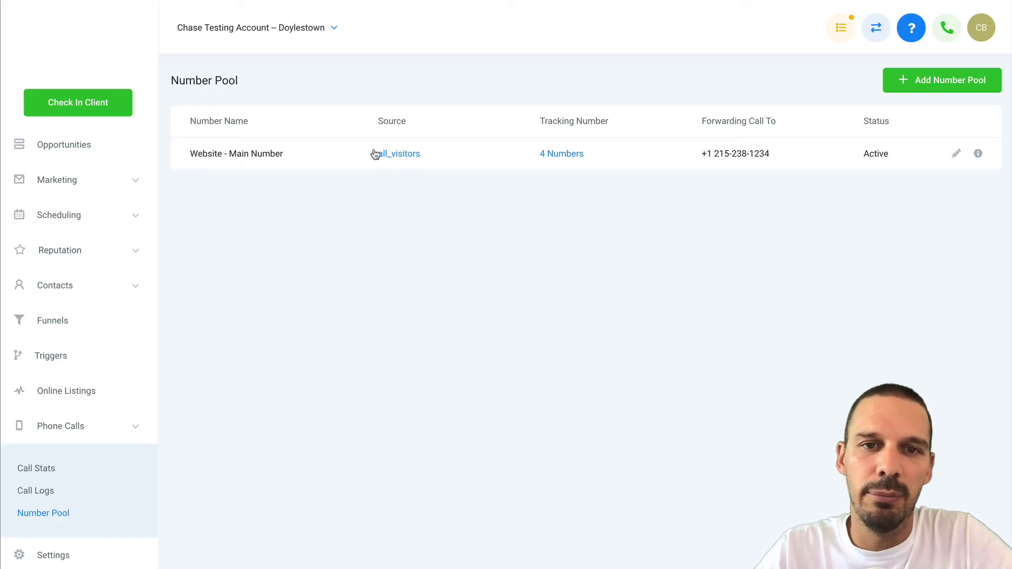
# Change Website - Main Number's source from all_visitors to Visitors from Google Ads and update.
pyautogui.click(395, 158)
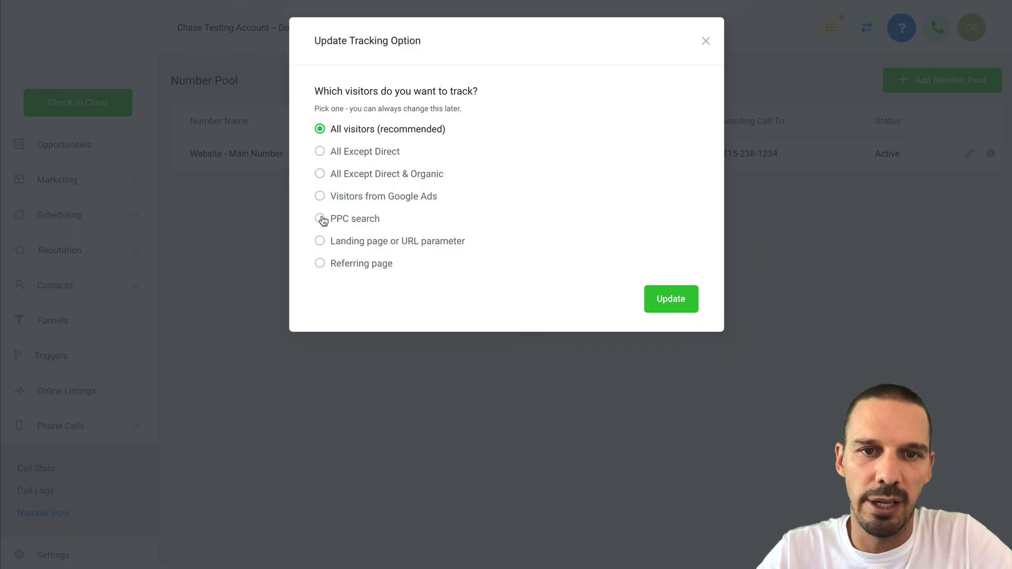
pyautogui.click(321, 201)
pyautogui.click(653, 300)
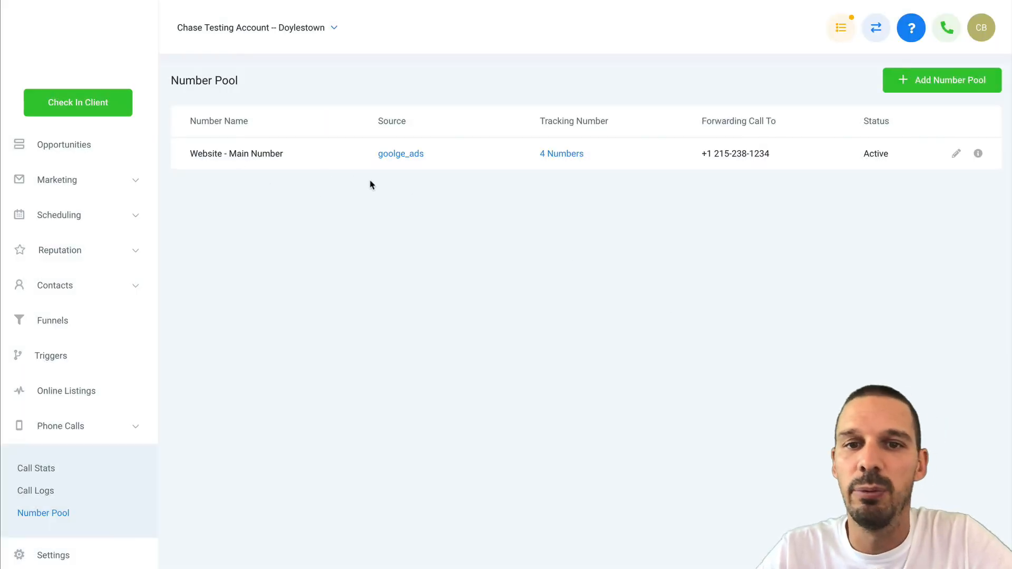
# Replace the pool's ppc calls group ID with 'Paid Ad Traffic' and update the pool.
pyautogui.click(954, 160)
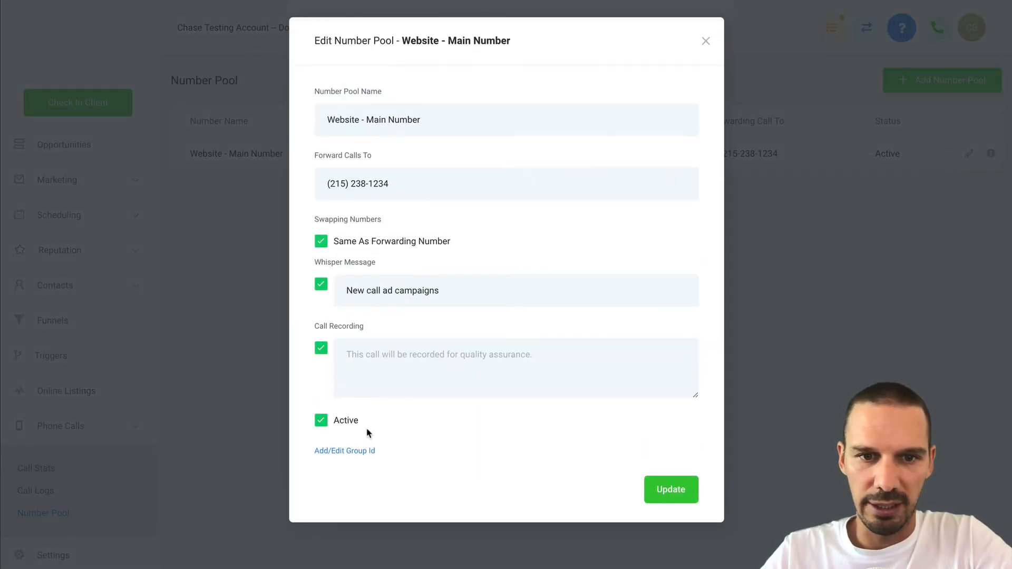
pyautogui.click(352, 451)
pyautogui.scroll(-2, 369, 490)
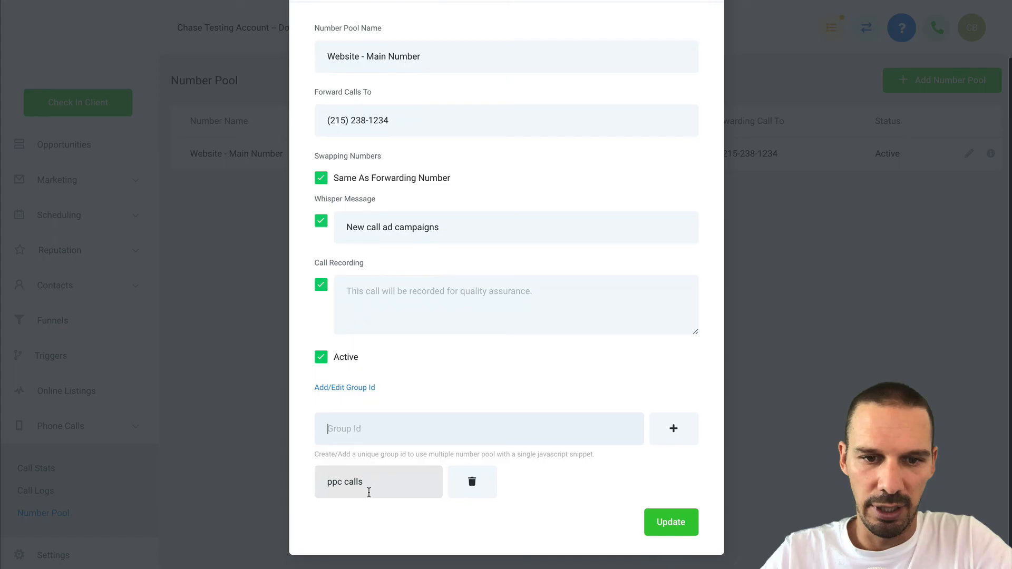
pyautogui.click(453, 486)
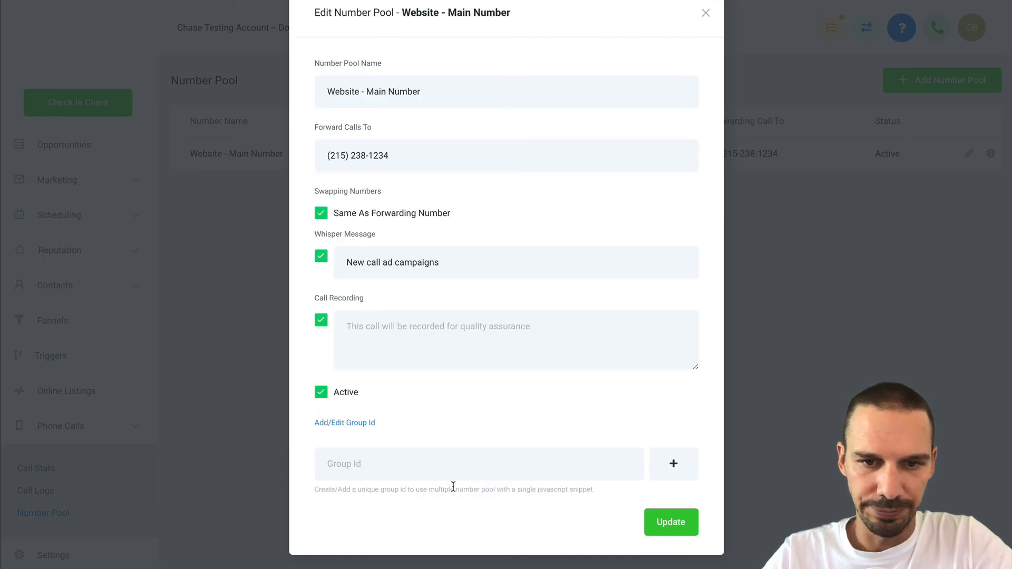
pyautogui.click(389, 463)
pyautogui.write('Paid Ad T')
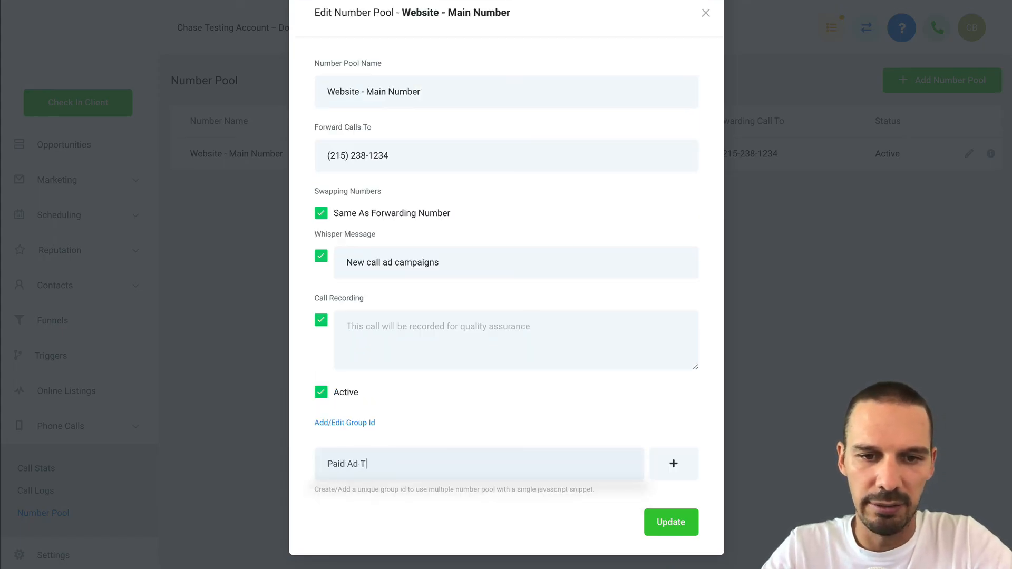
pyautogui.write('raffic')
pyautogui.click(676, 473)
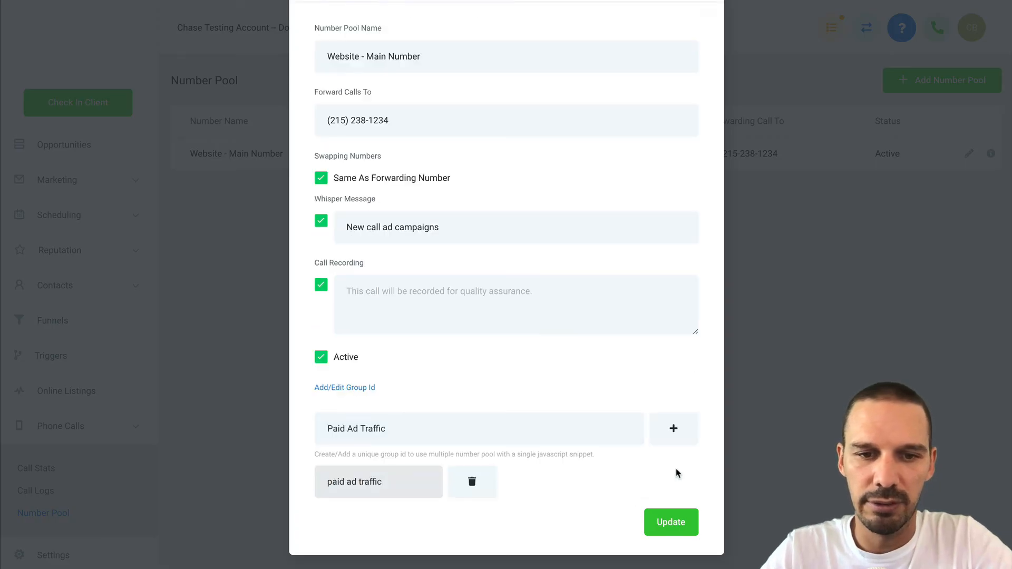
pyautogui.click(678, 523)
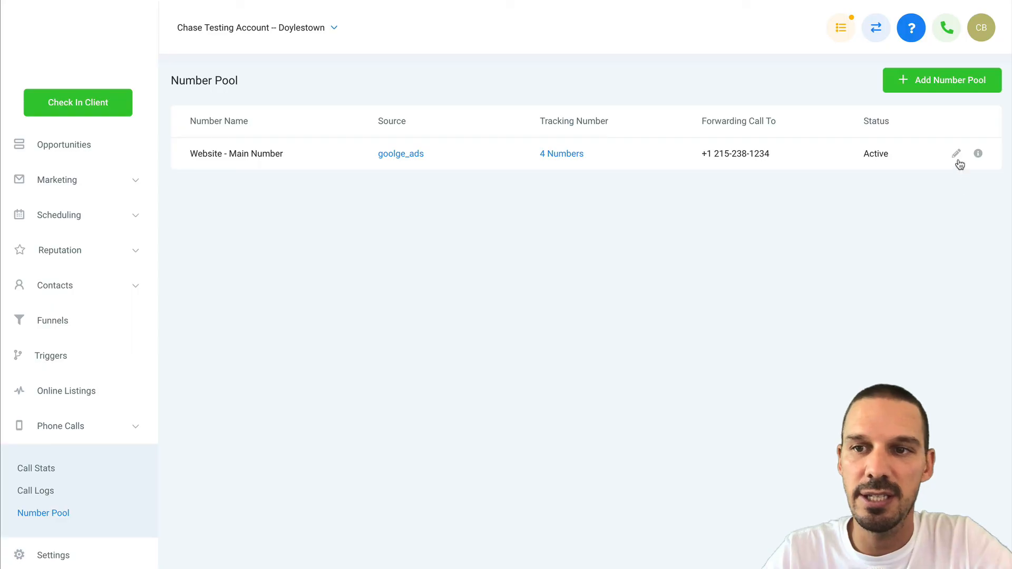
pyautogui.click(979, 154)
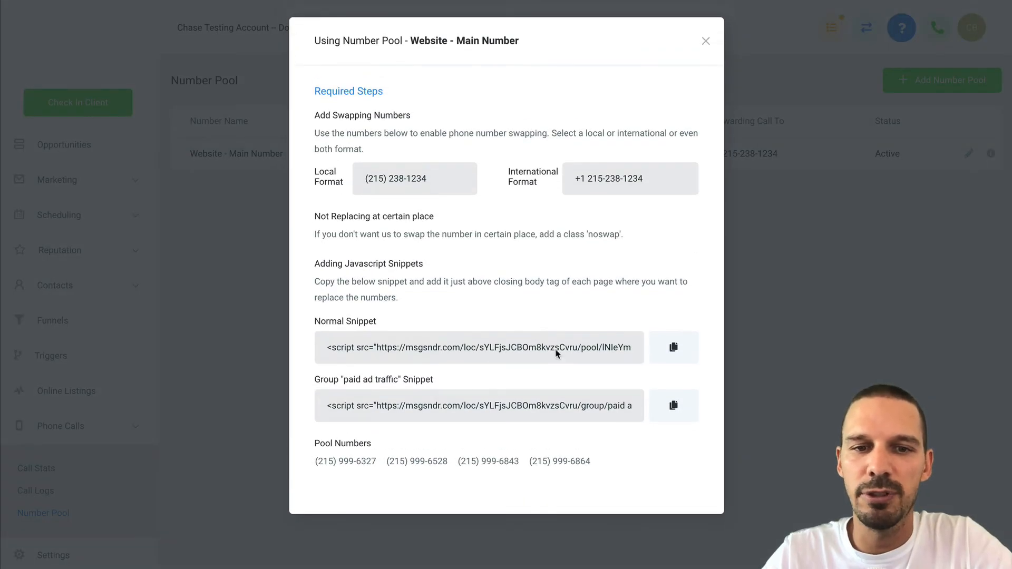
pyautogui.moveTo(310, 322); pyautogui.dragTo(389, 325)
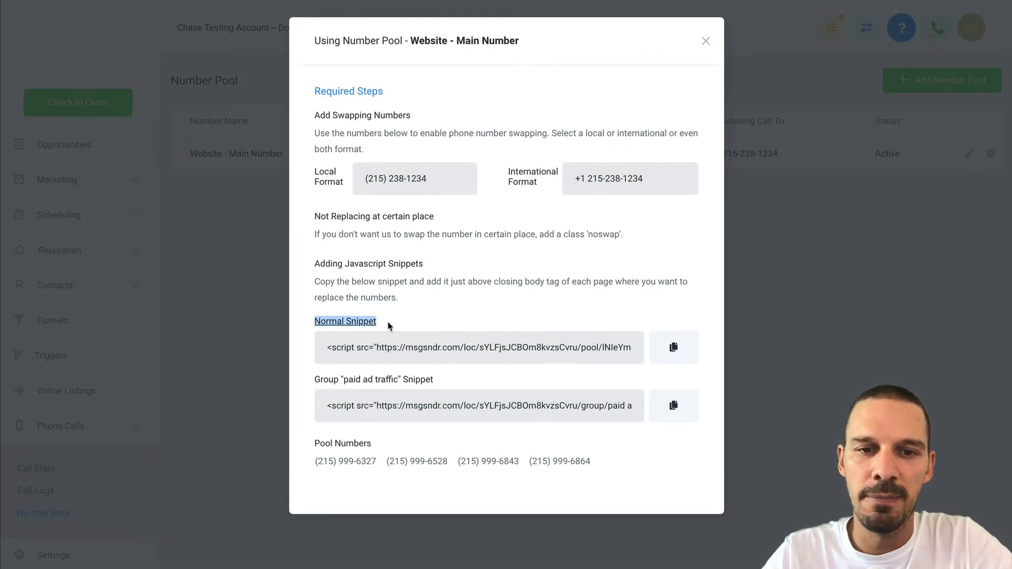
pyautogui.click(390, 329)
pyautogui.moveTo(313, 380); pyautogui.dragTo(439, 387)
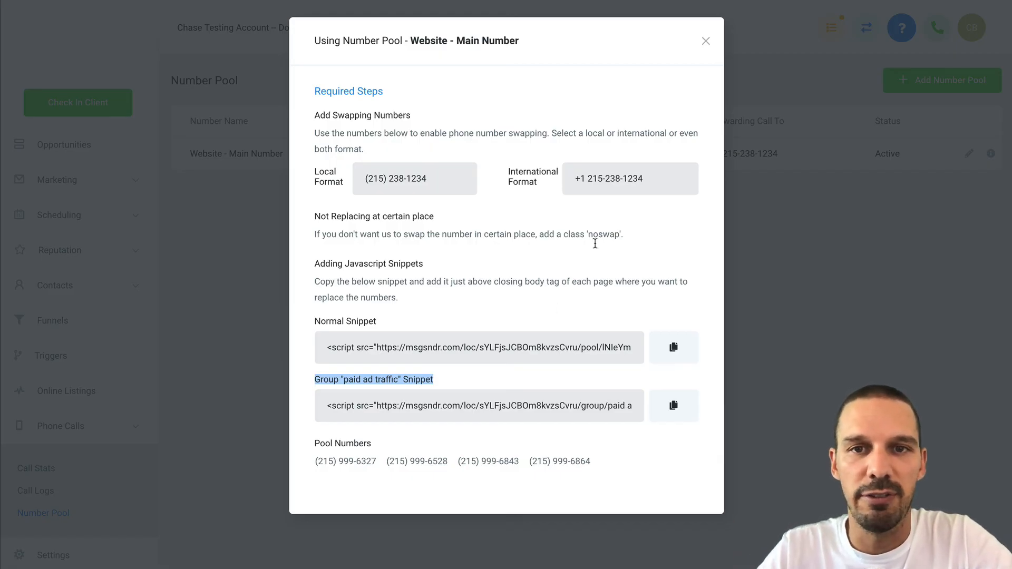
pyautogui.click(706, 43)
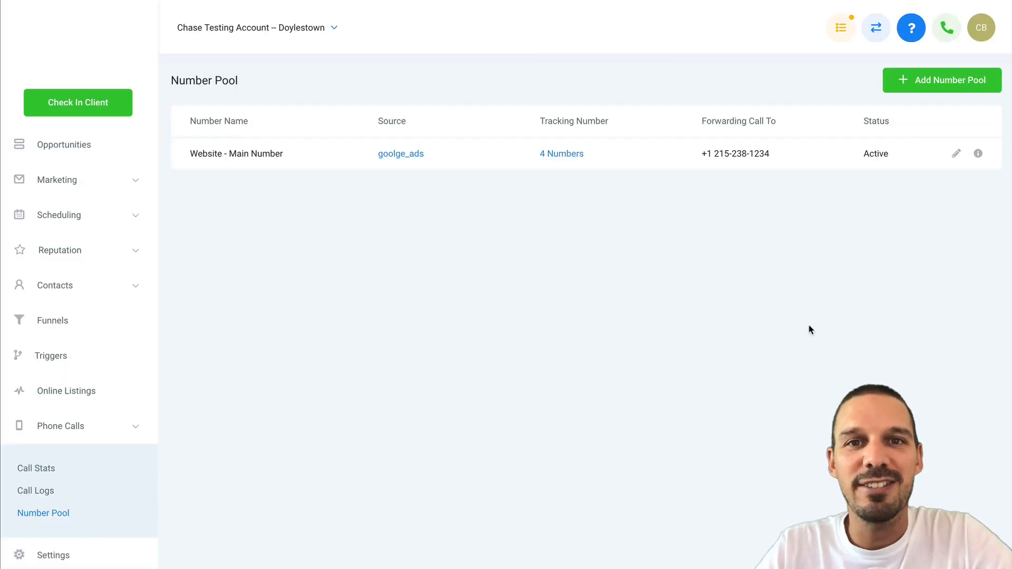